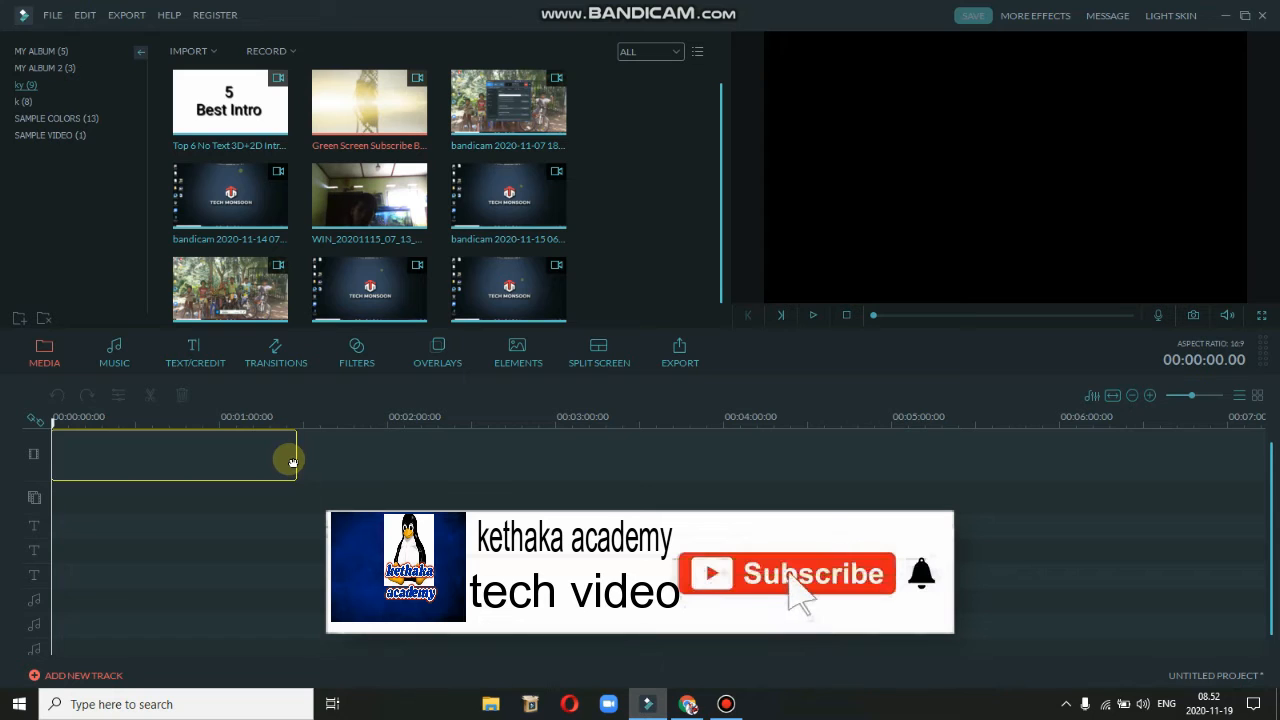
Place the Green Screen Subscribe Button clip at the start of the video track and preview it up to the white banner animation.
left_click_drag(292, 462, 293, 462)
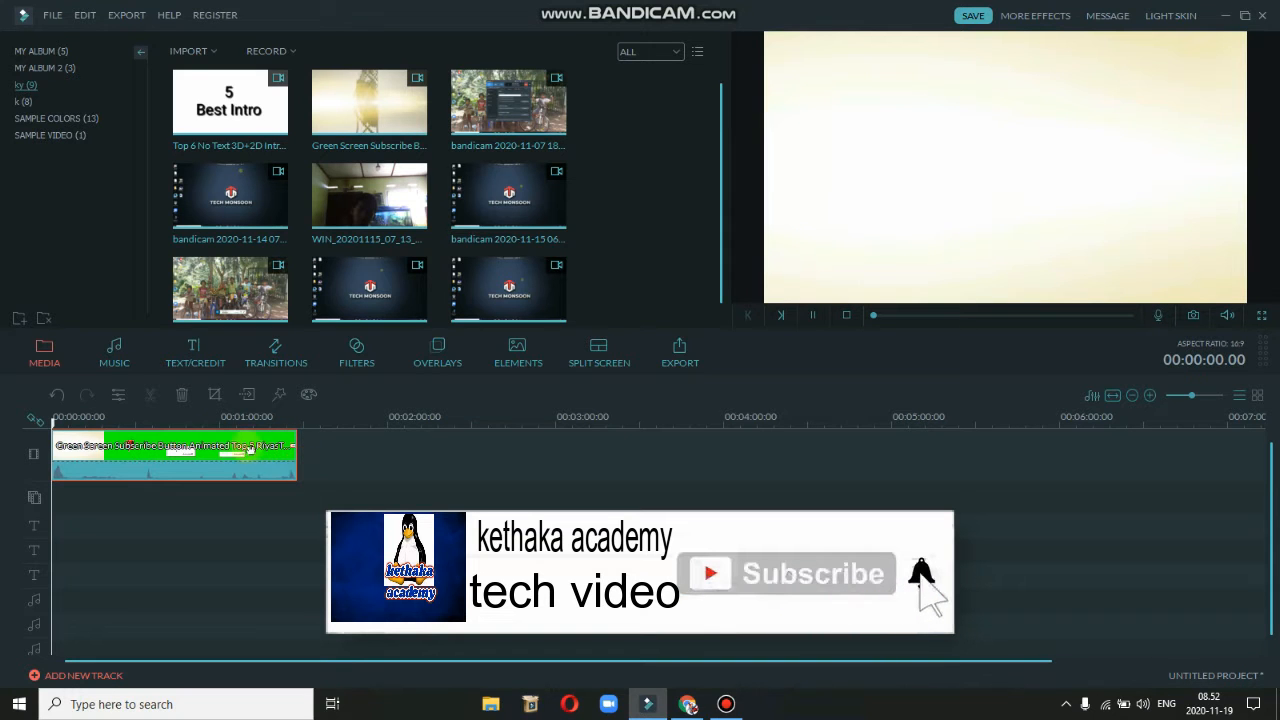
key("space")
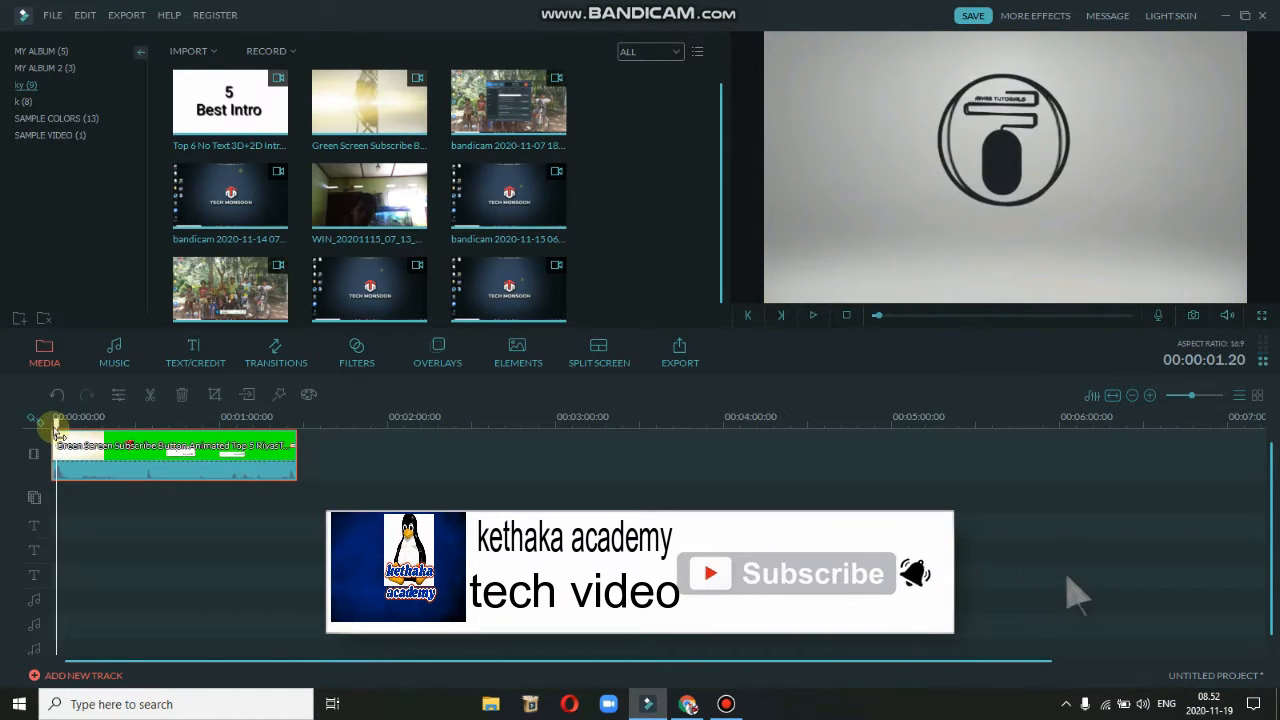
left_click_drag(57, 424, 181, 433)
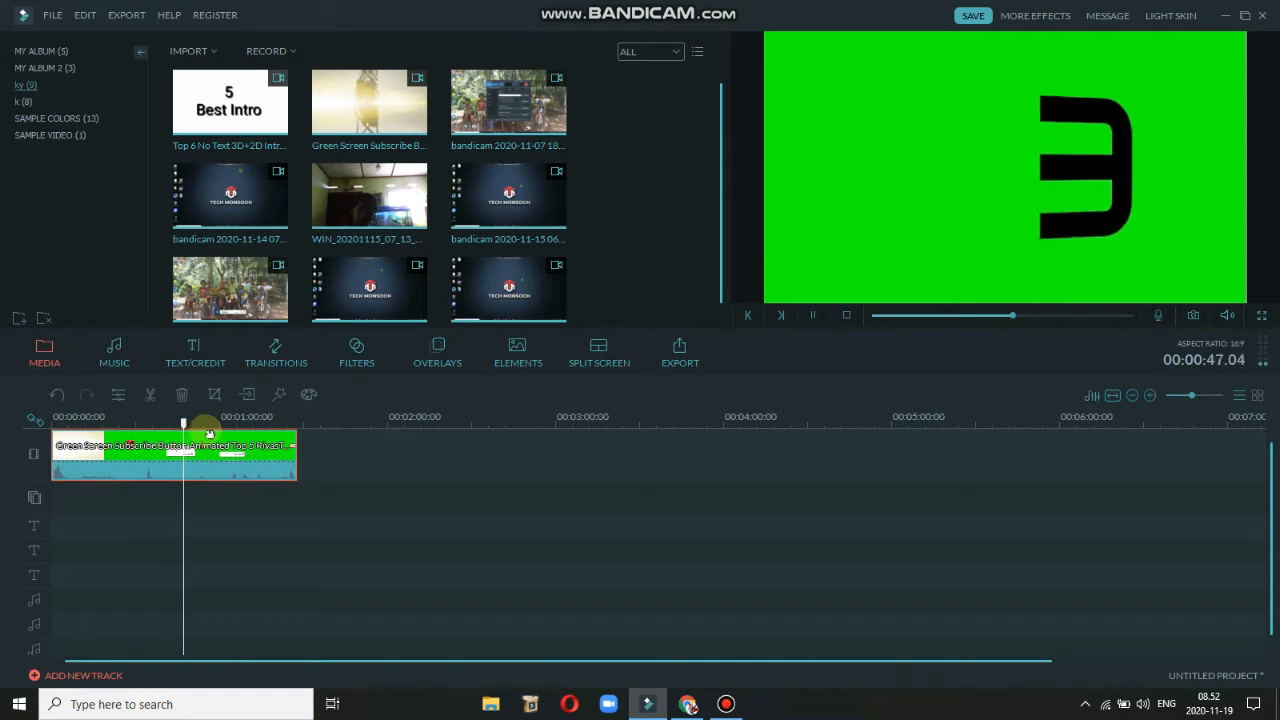
key("space")
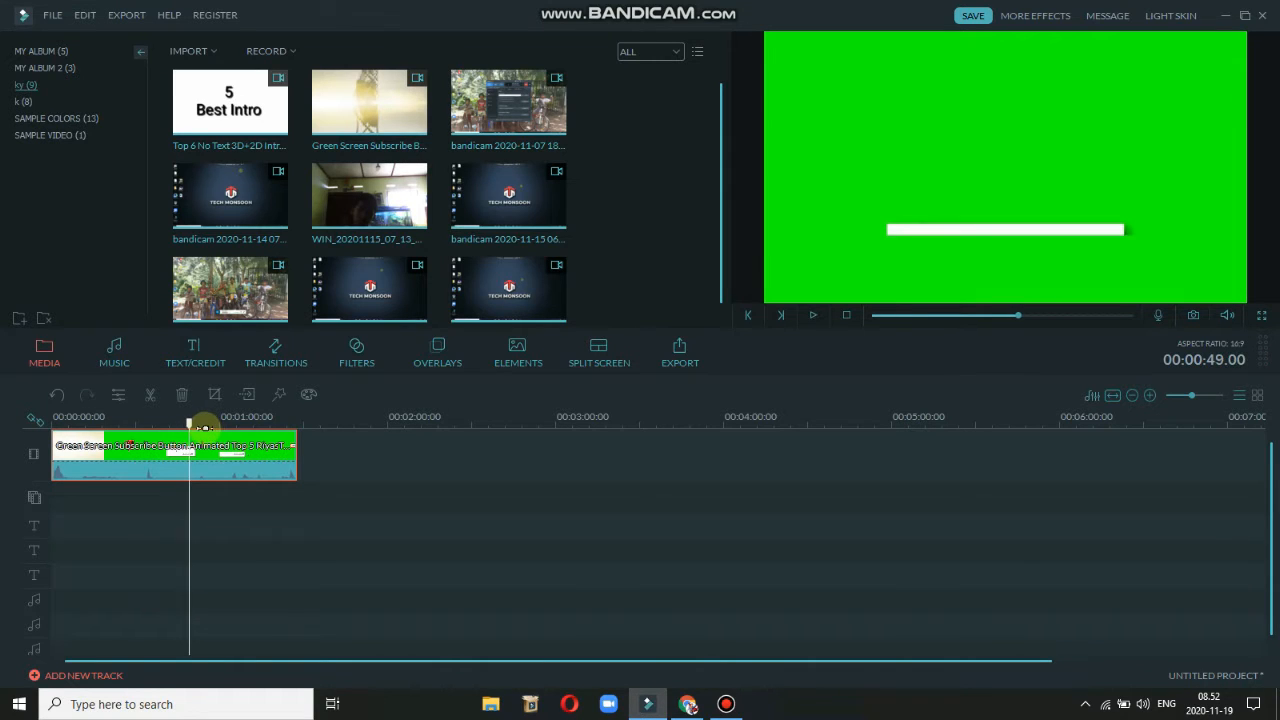
Split the green screen clip at 00:00:48.07, just before the white subscribe banner starts to appear.
key("Left")
key("Left")
key("Left")
key("Left")
key("Left")
key("Left")
key("Left")
key("Left")
key("Left")
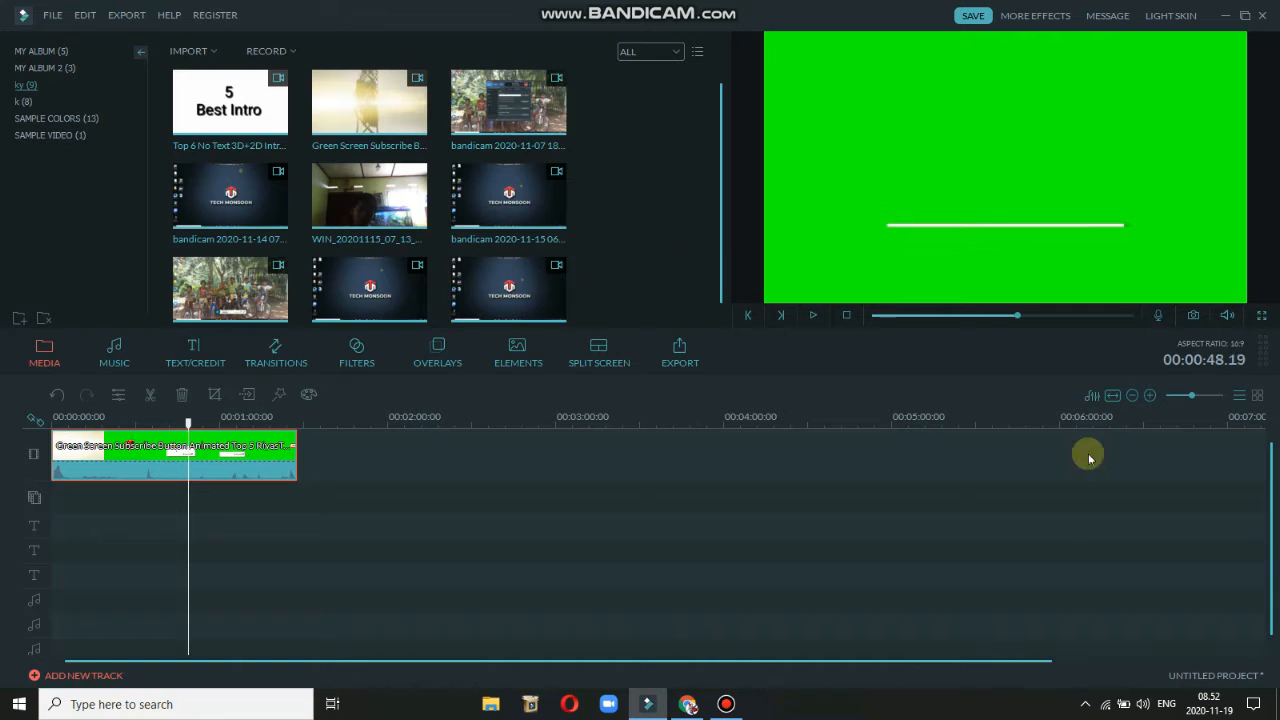
left_click(1207, 396)
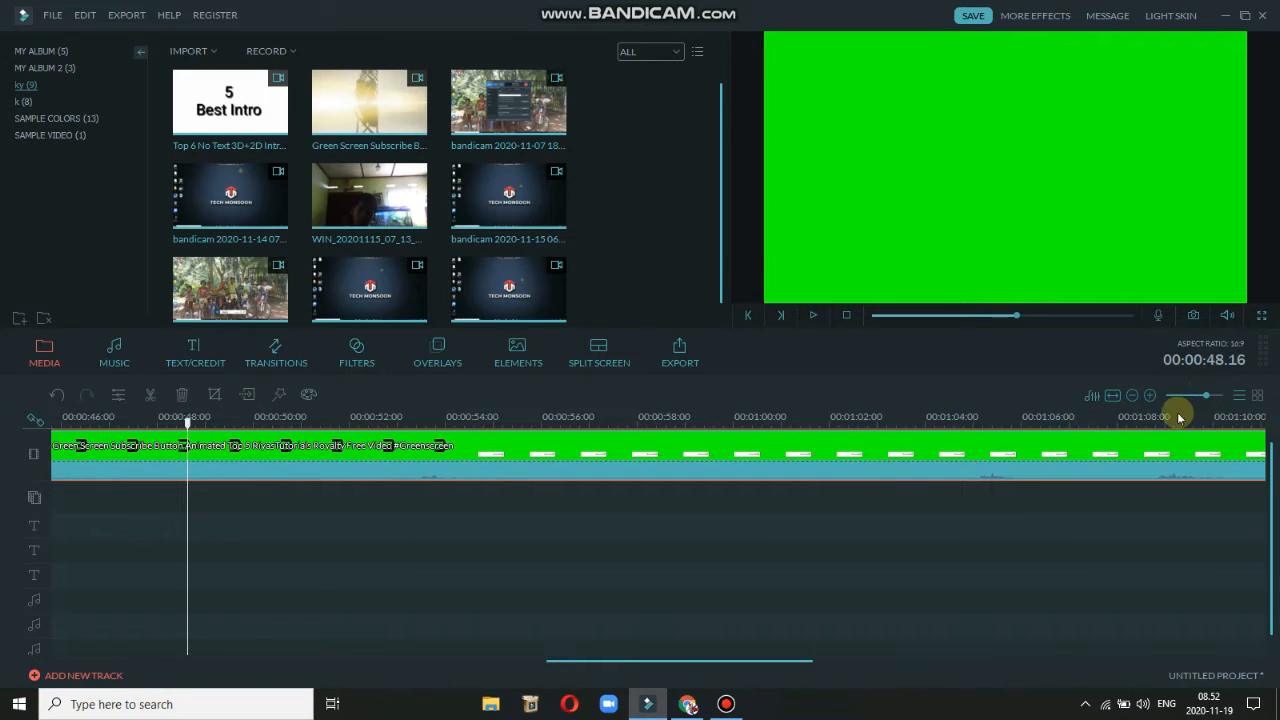
key("Left")
key("Left")
key("Left")
key("Left")
key("Left")
key("Left")
key("Left")
key("Left")
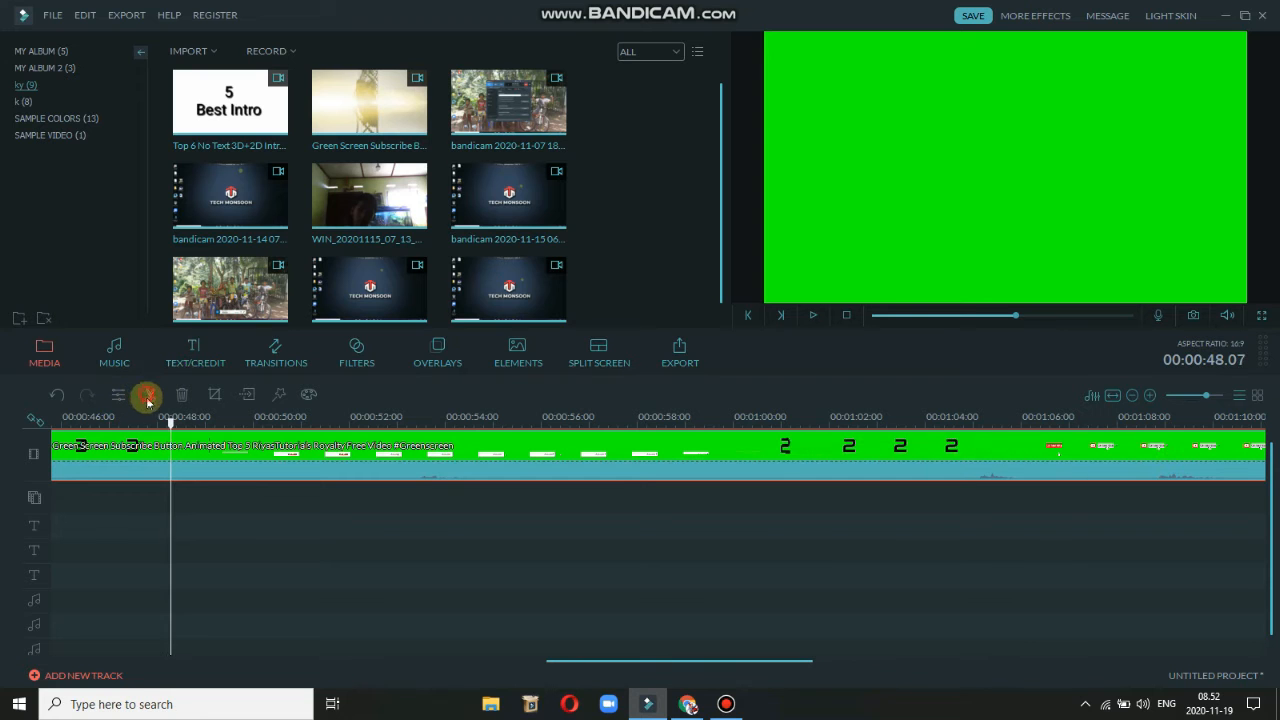
left_click(148, 399)
Play and skim the part of the green screen clip before the split to examine its contents.
left_click(144, 466)
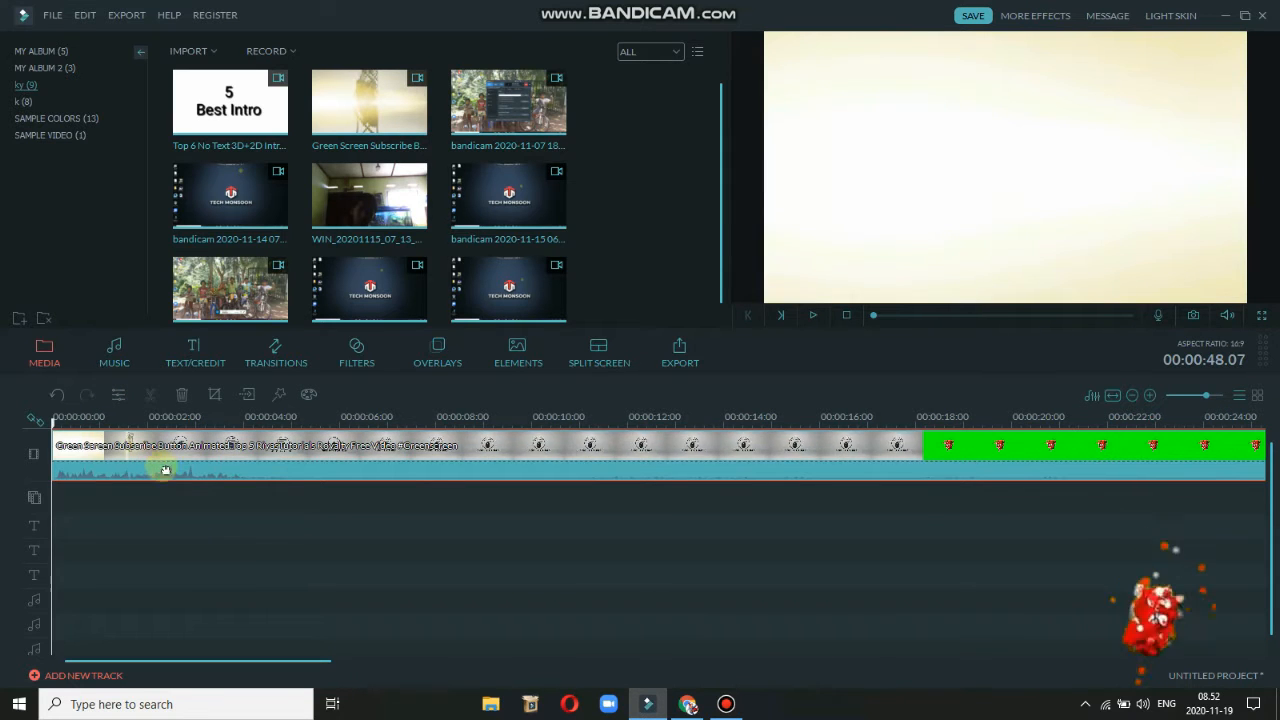
scroll(299, 516, "down", 1)
key("space")
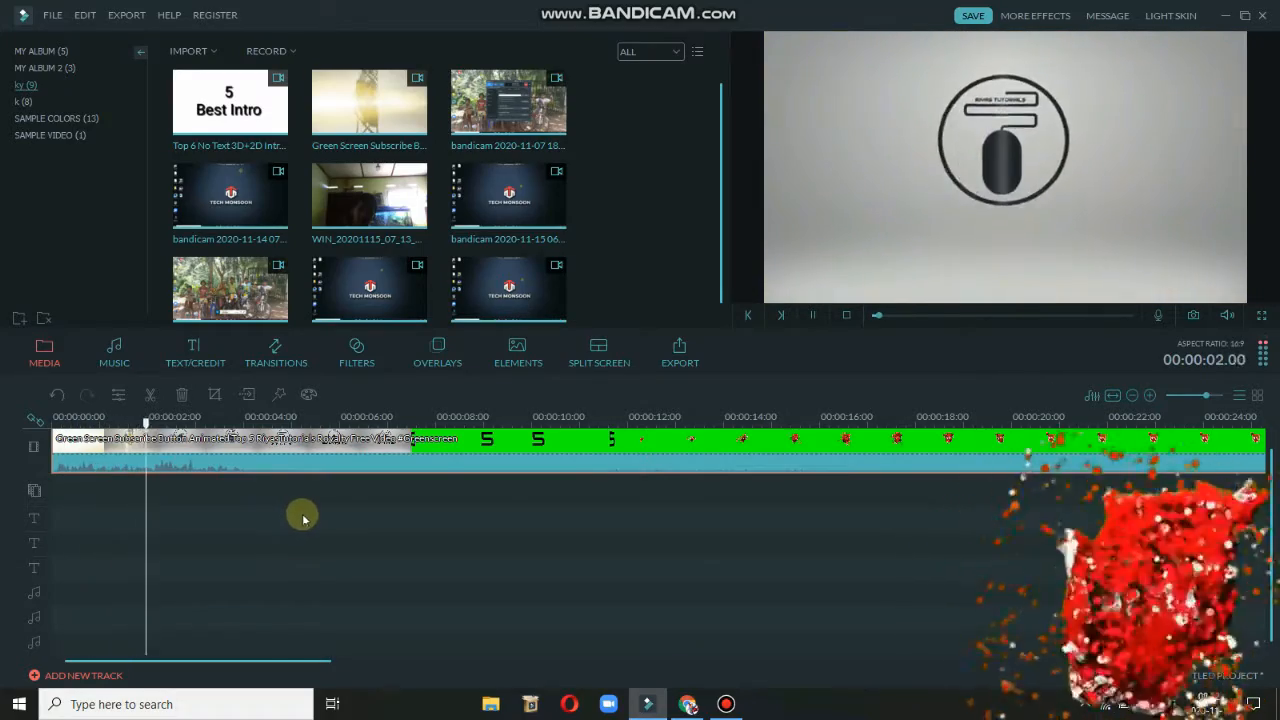
key("space")
left_click_drag(335, 660, 507, 656)
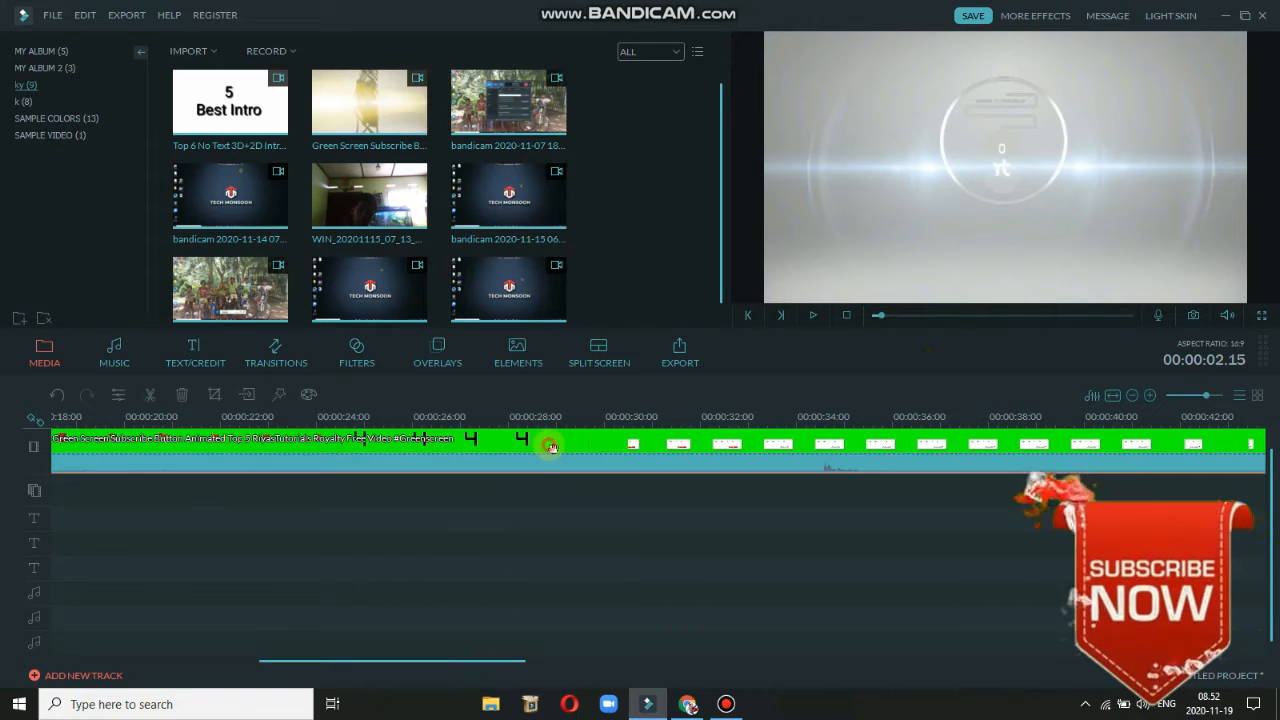
key("space")
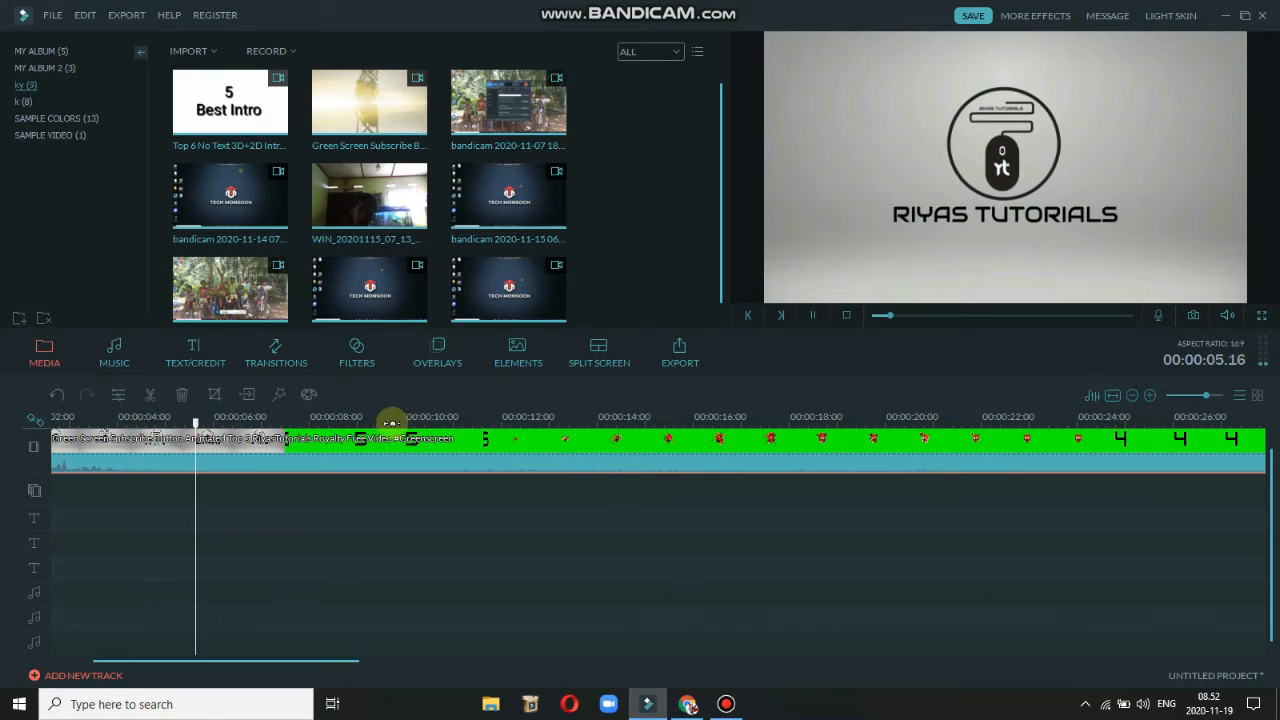
key("space")
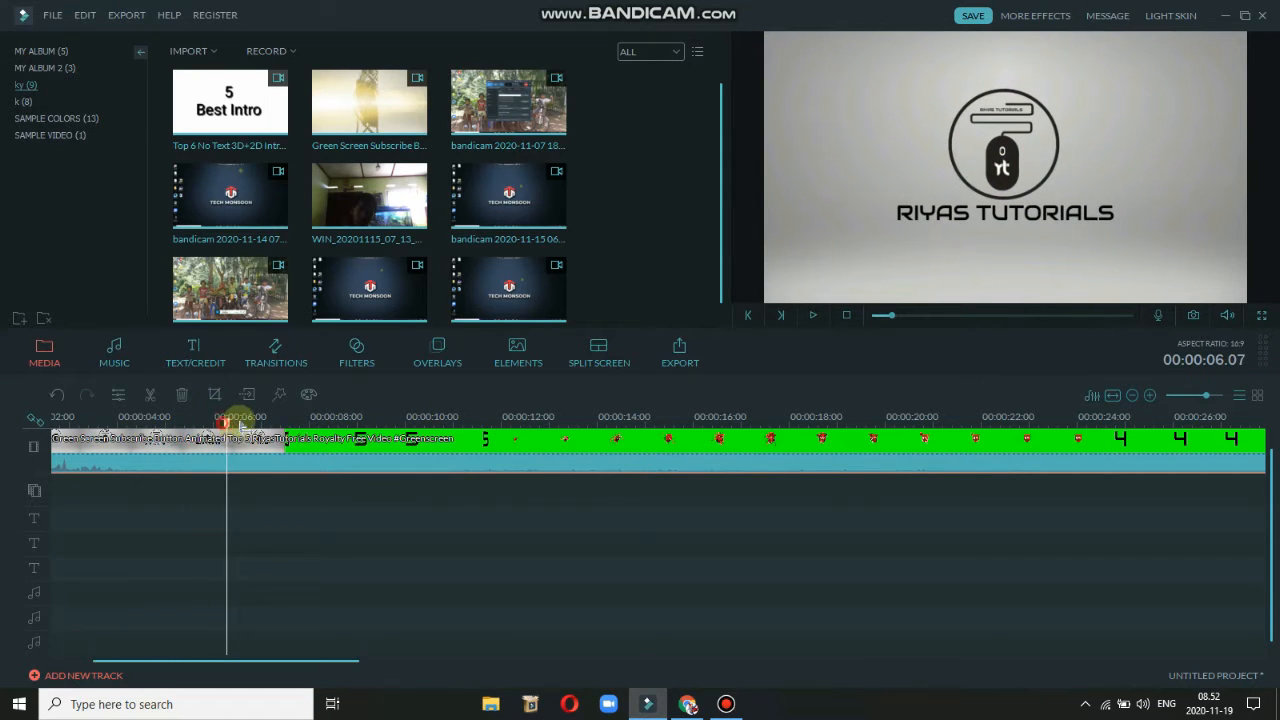
left_click_drag(240, 425, 1270, 455)
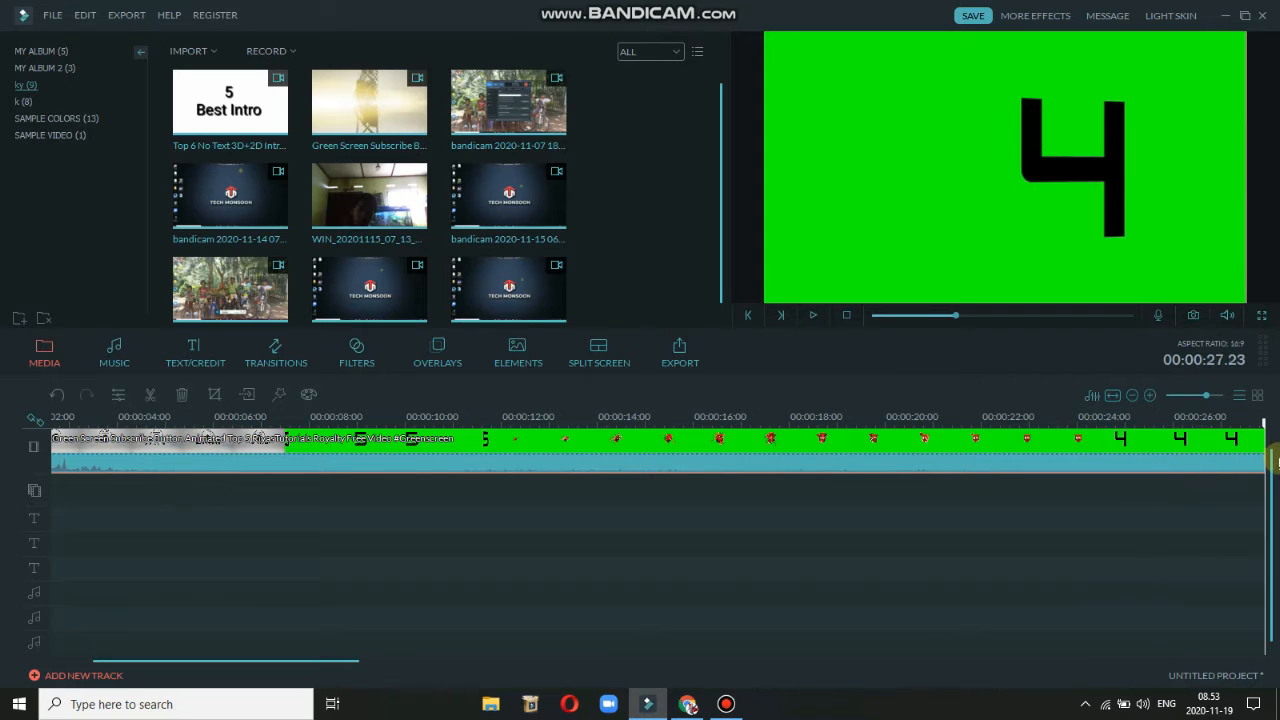
left_click(607, 656)
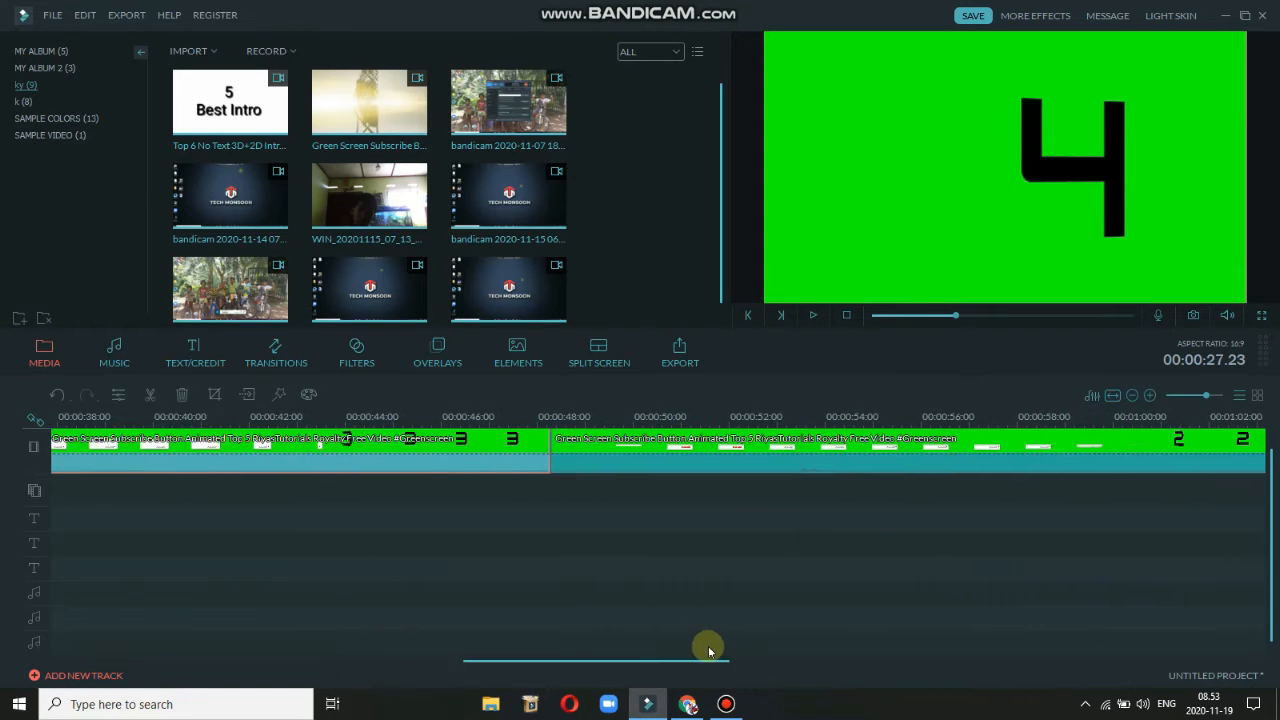
Play through the white banner animation and split its clip at 00:01:00.01, right after the banner disappears.
left_click(528, 419)
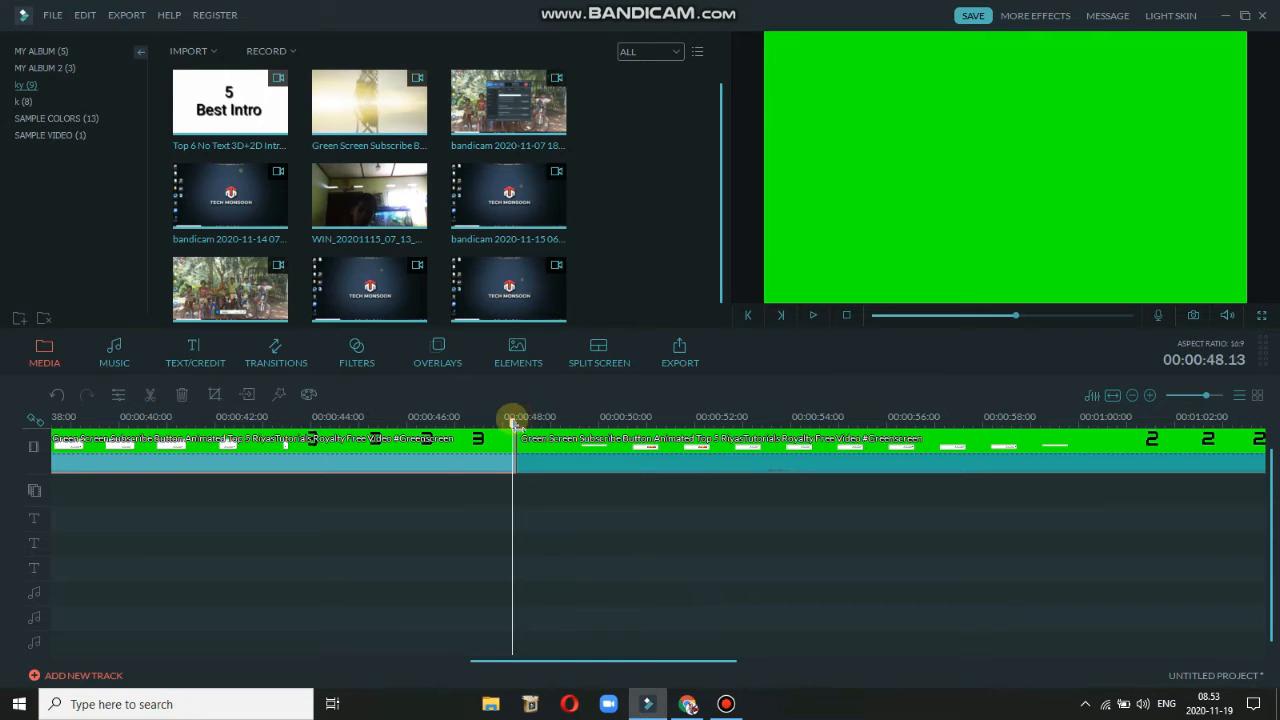
key("space")
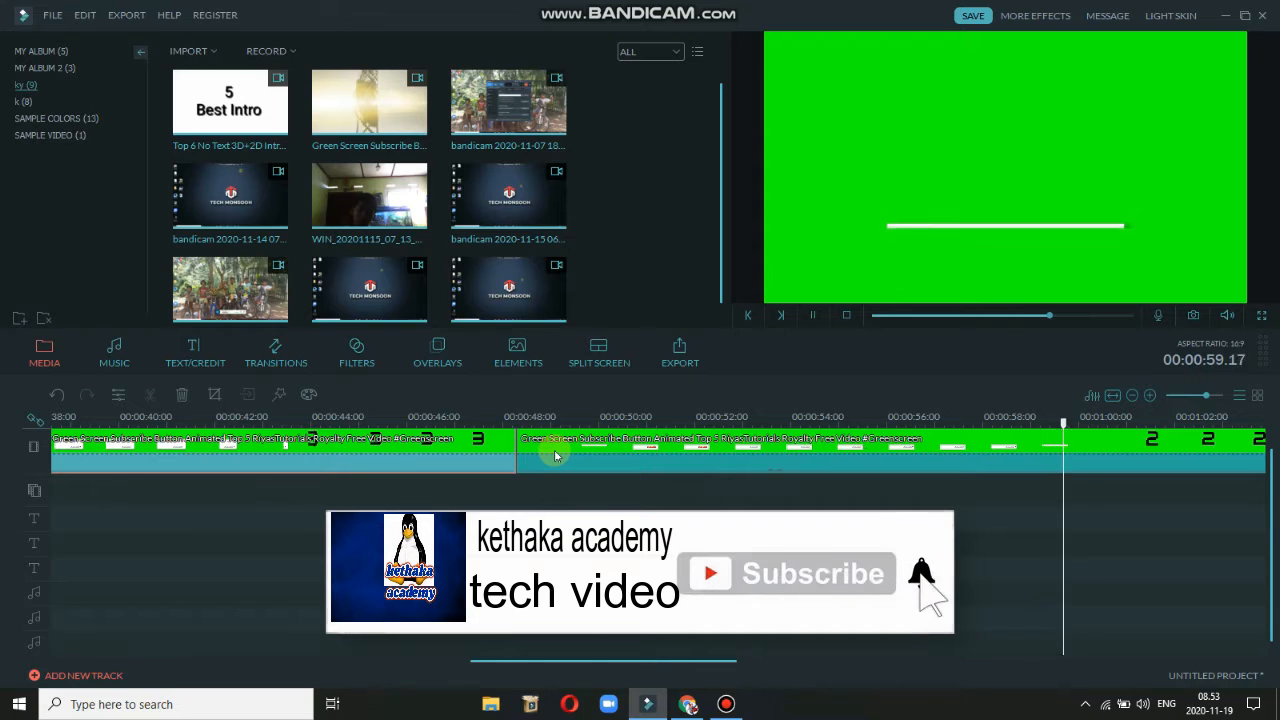
key("space")
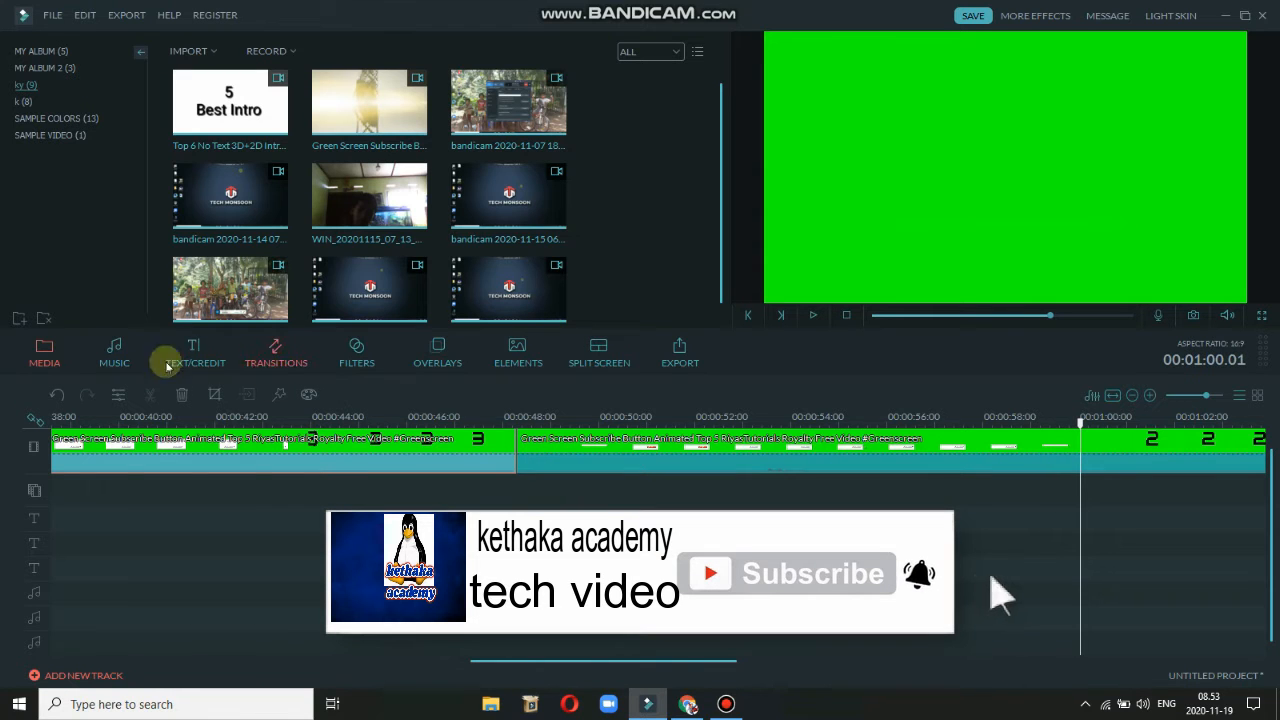
left_click(774, 483)
left_click(578, 455)
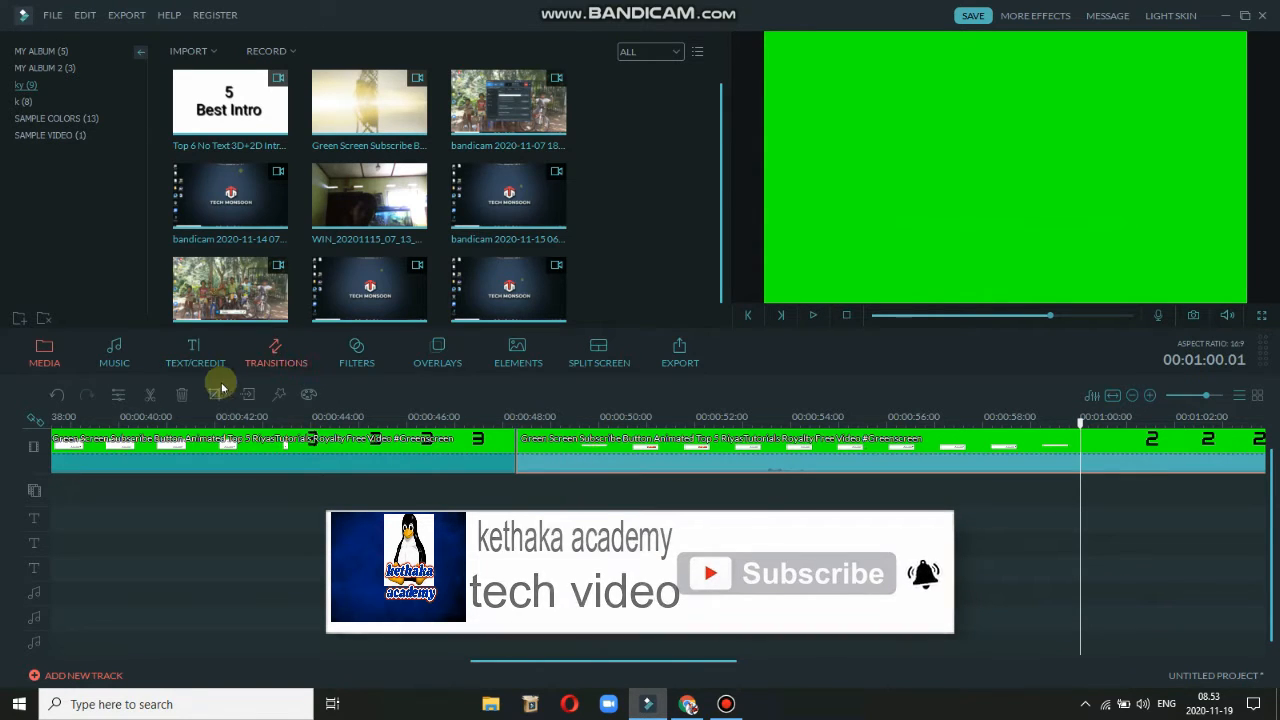
left_click(148, 395)
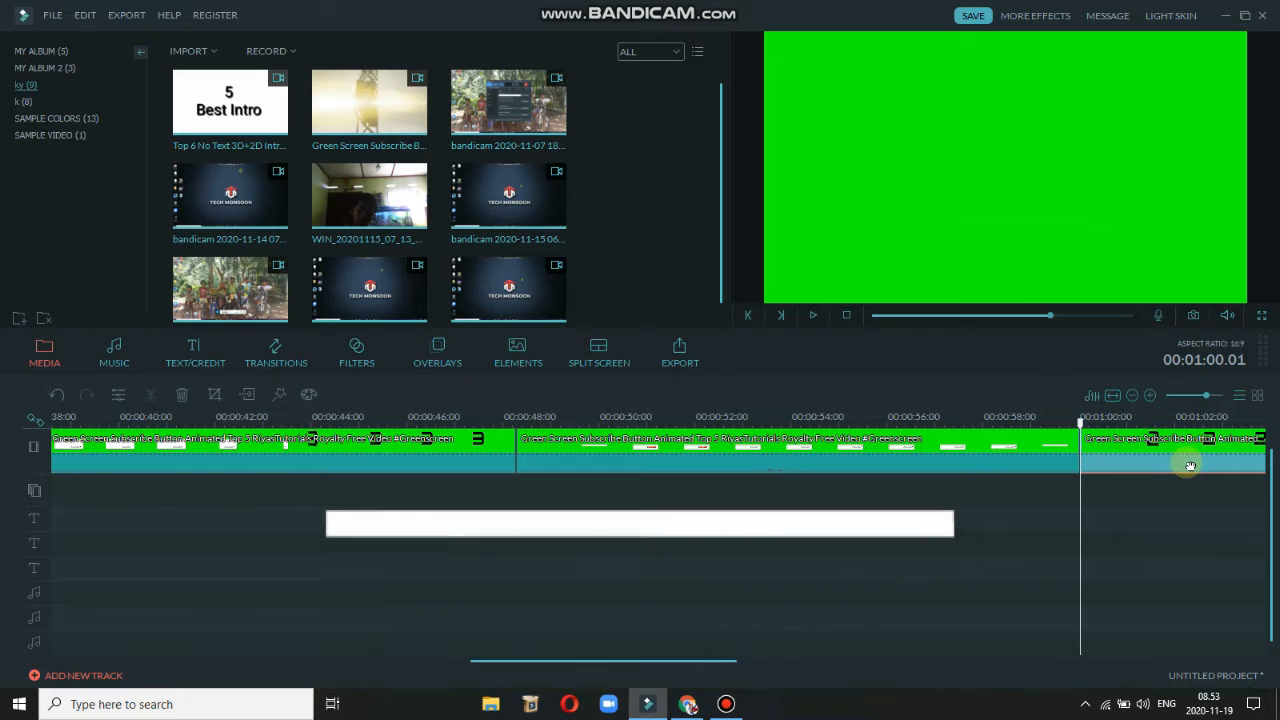
Delete the clip pieces after and before the white banner segment, keeping only that segment.
key("Delete")
left_click(469, 447)
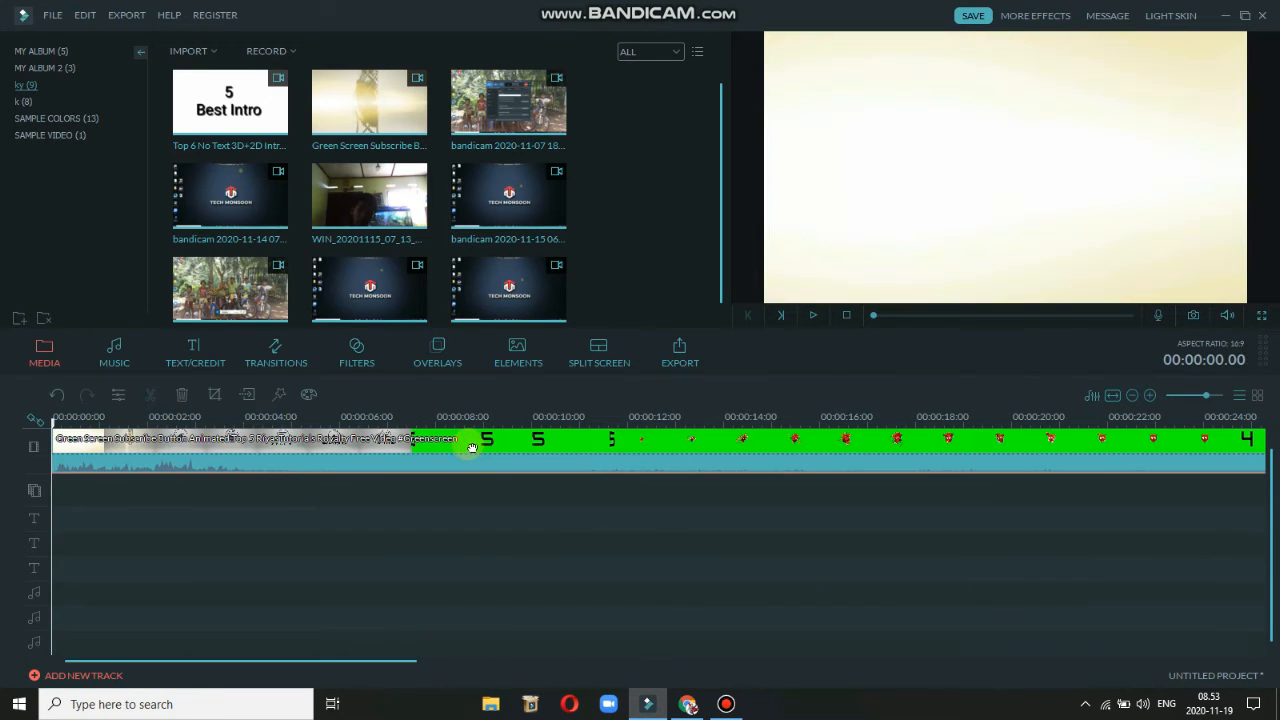
key("Delete")
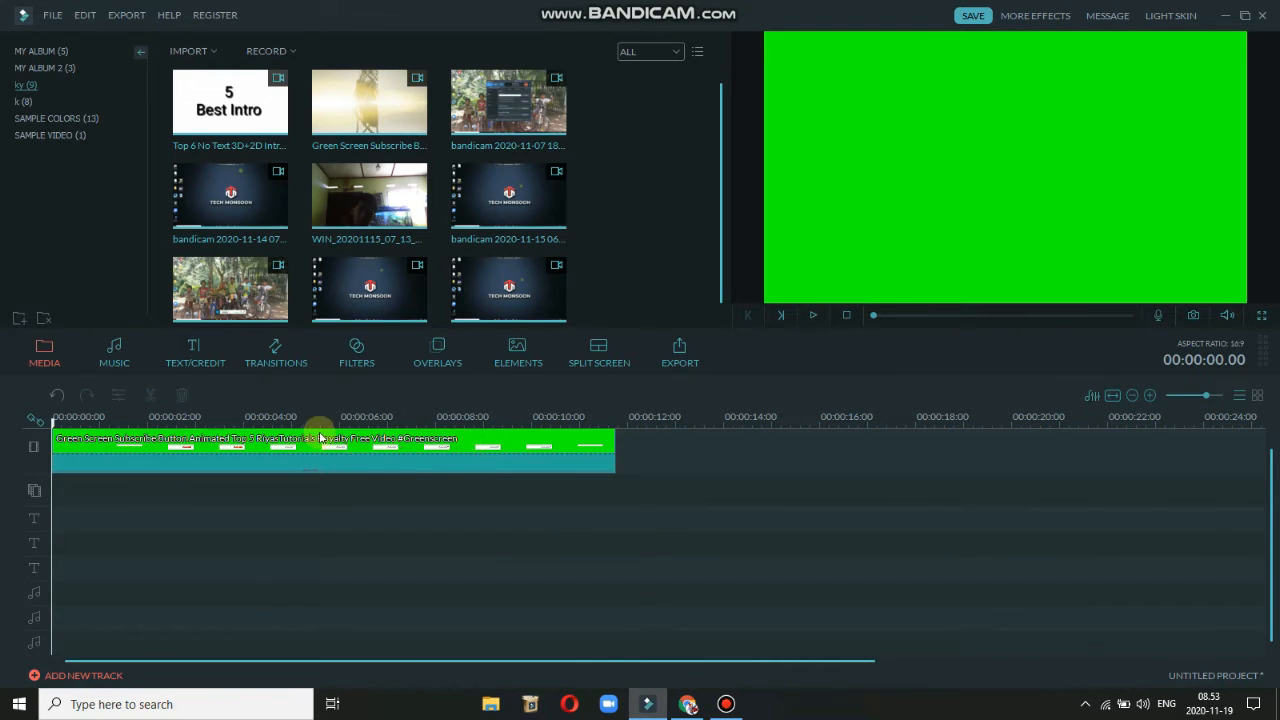
Add the FotoJet (9) image from album k at the start of the overlay track and shrink it onto the banner's left end.
left_click(21, 101)
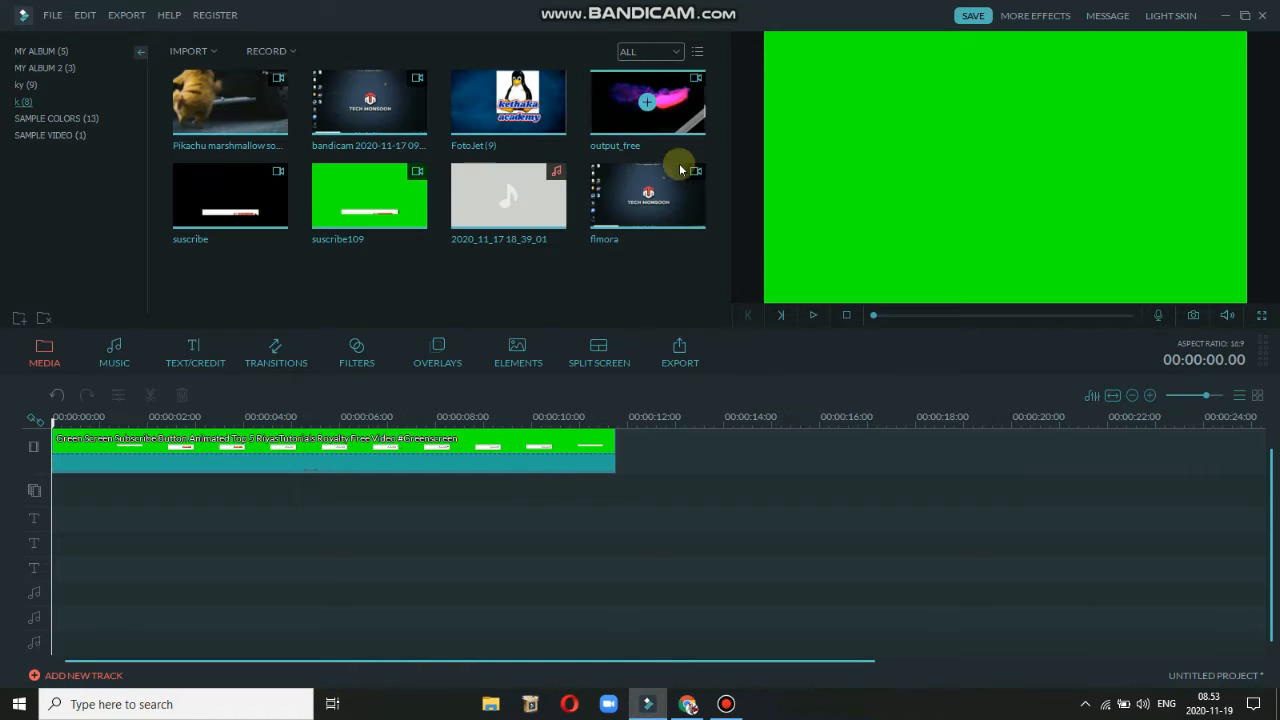
left_click_drag(537, 127, 55, 487)
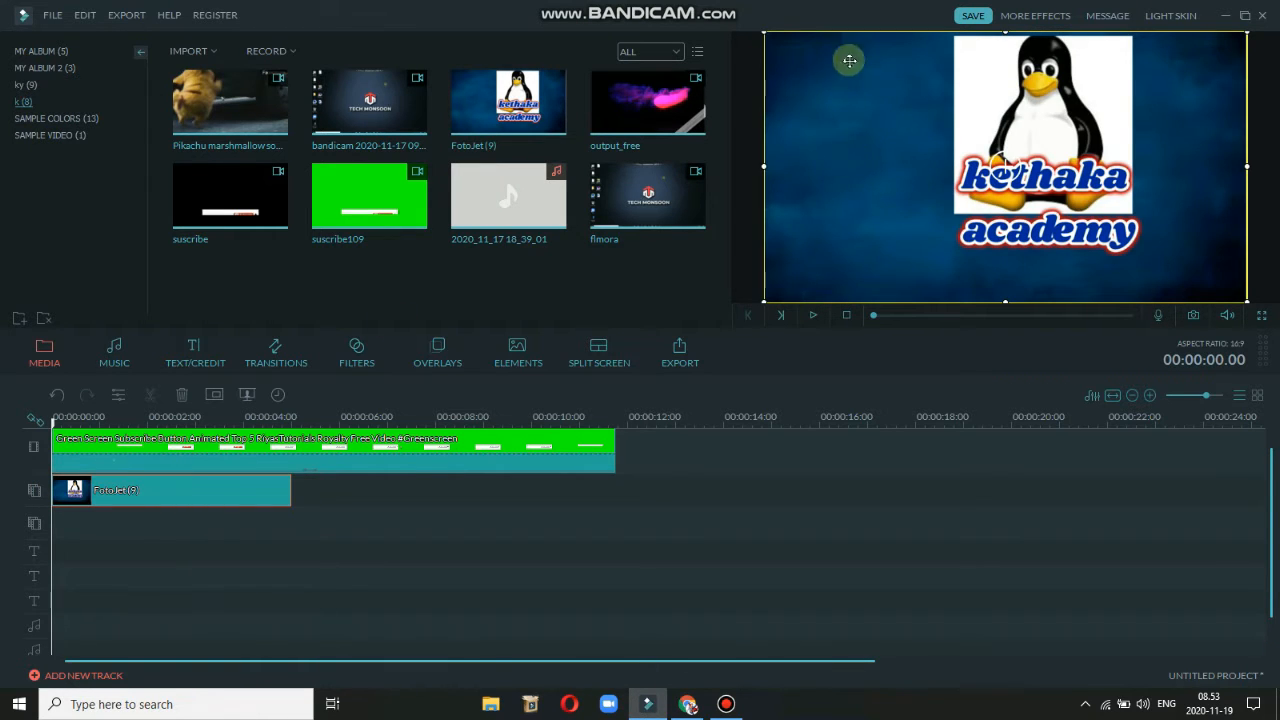
left_click_drag(762, 32, 1100, 260)
left_click_drag(1182, 281, 950, 240)
Go to 00:00:01.21, where the banner is fully open, and resize and move the logo image to fit inside its left end.
key("space")
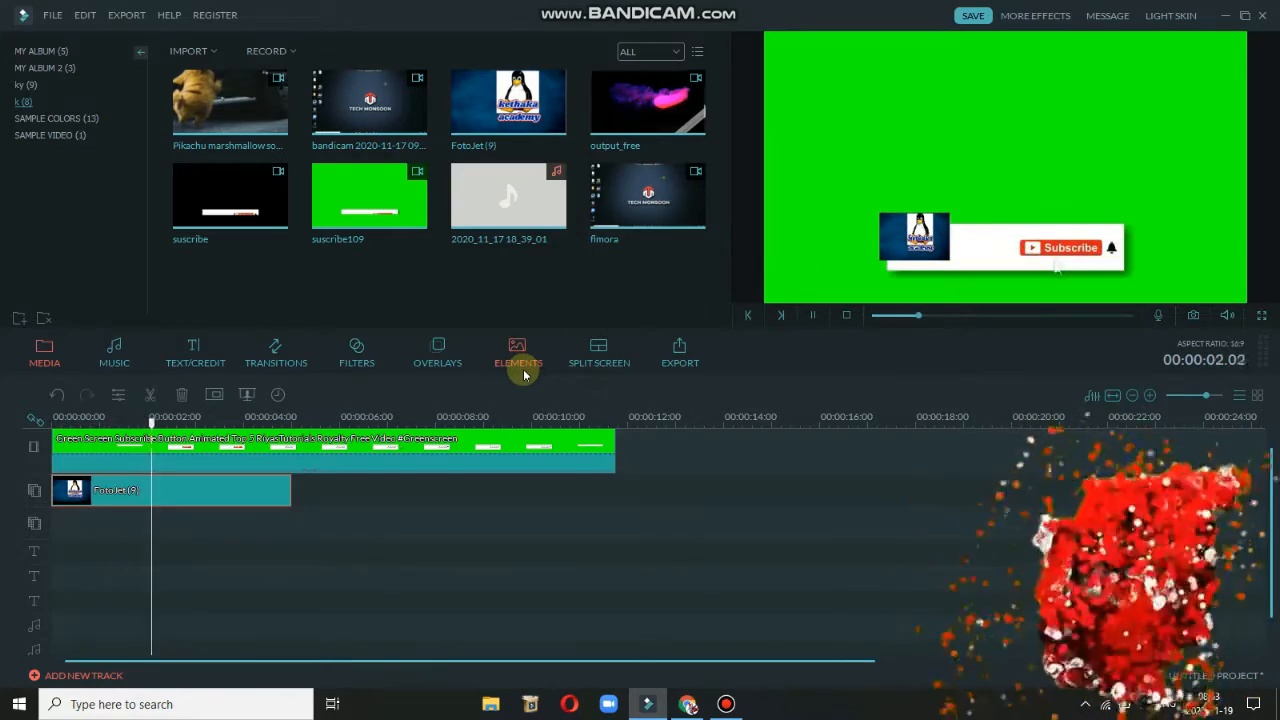
key("space")
key("Left")
key("Left")
key("Left")
key("Left")
key("Left")
key("Left")
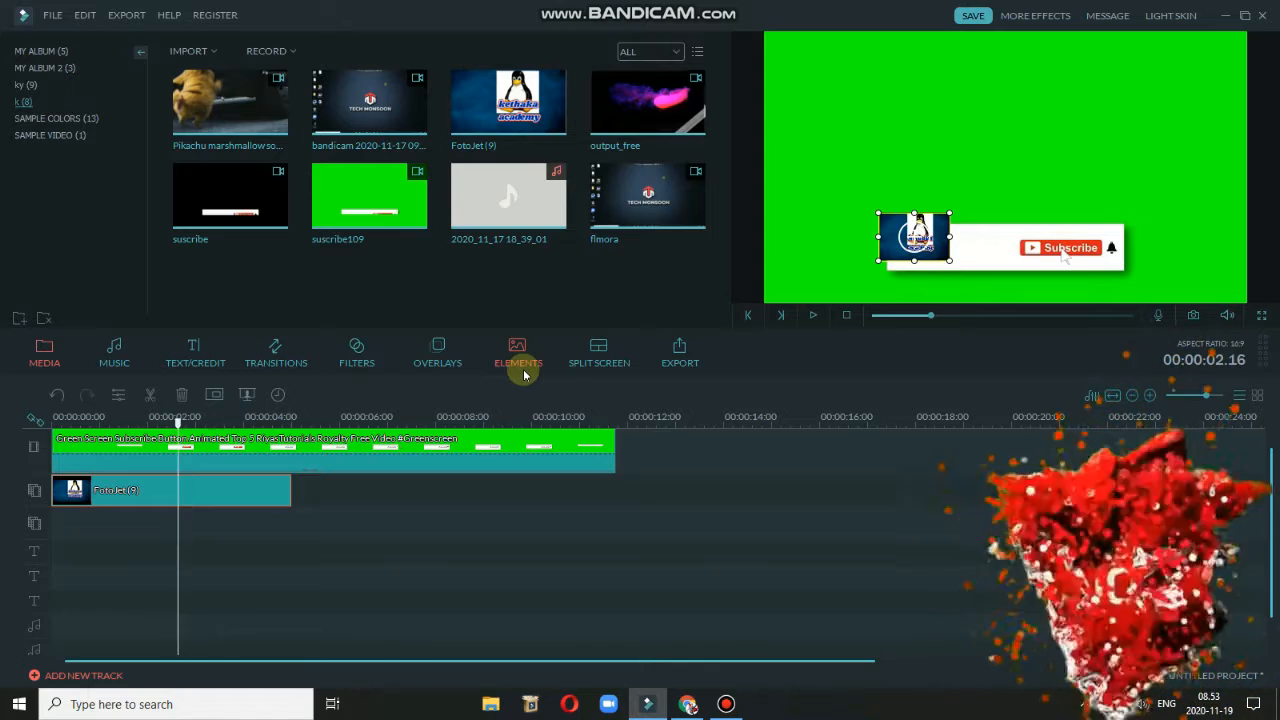
key("Left")
key("Left")
key("Left")
key("Left")
key("Left")
key("Left")
key("Left")
key("Left")
key("Left")
key("Left")
key("Left")
key("Left")
key("Left")
key("Left")
key("Left")
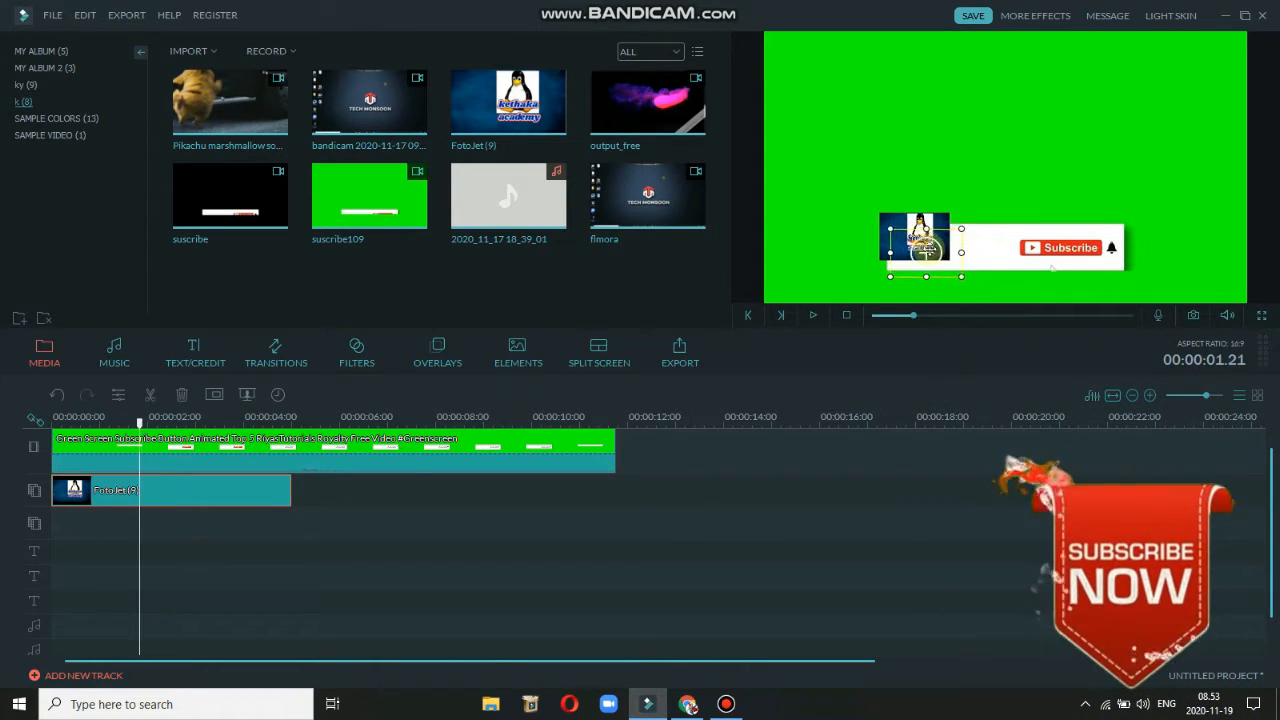
left_click_drag(889, 230, 907, 240)
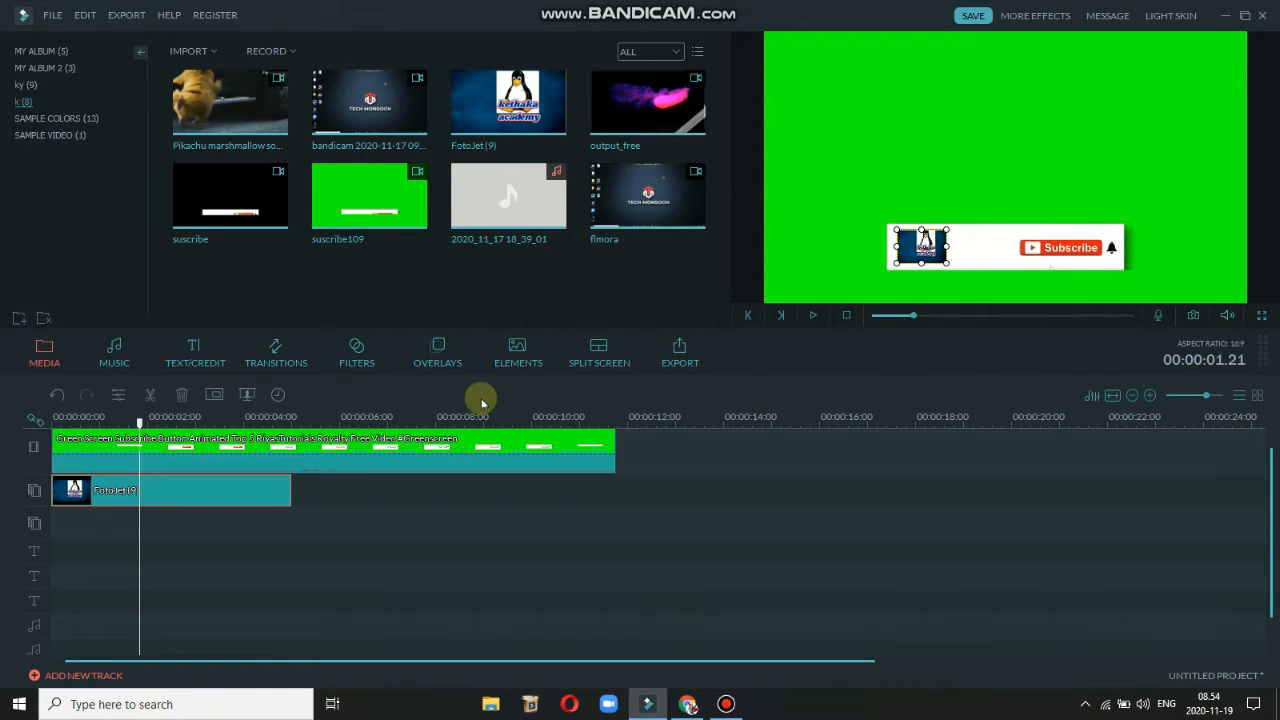
Split the FotoJet (9) overlay at 00:00:02.01, delete the part before the cut, and play the result.
key("space")
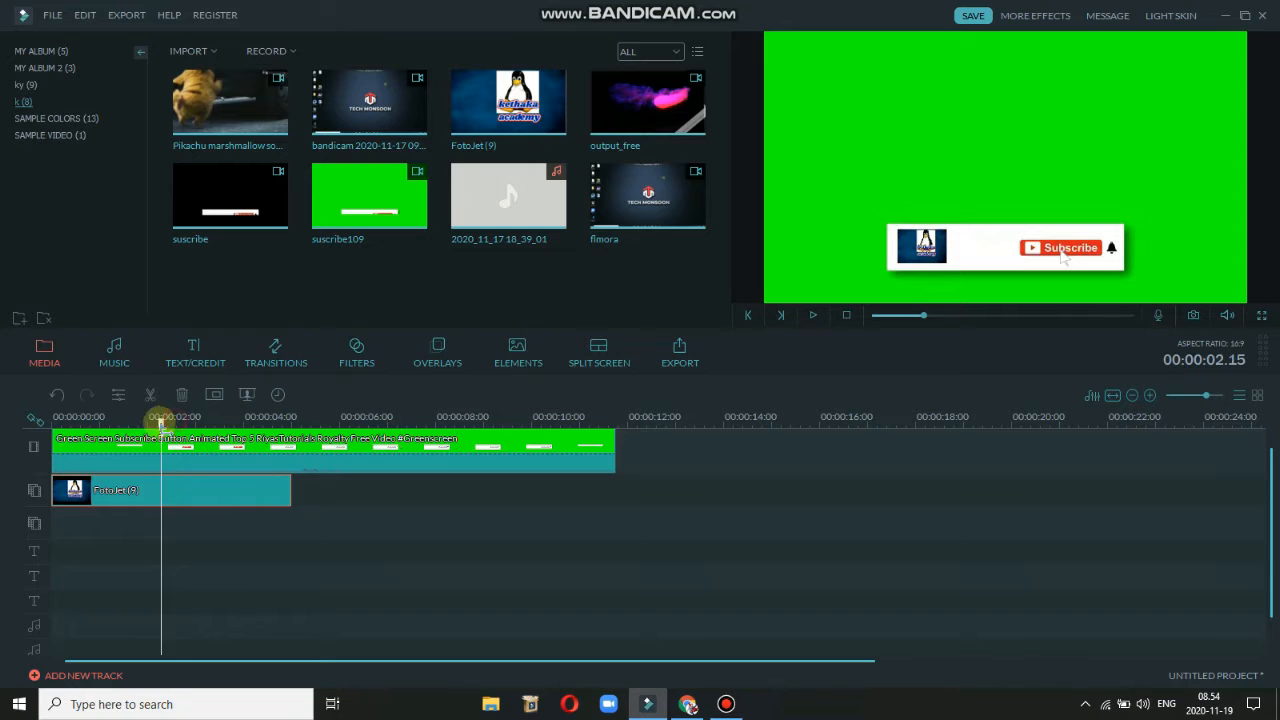
mouse_move(133, 422)
left_mouse_down()
mouse_move(70, 422)
mouse_move(170, 422)
mouse_move(145, 423)
left_mouse_up()
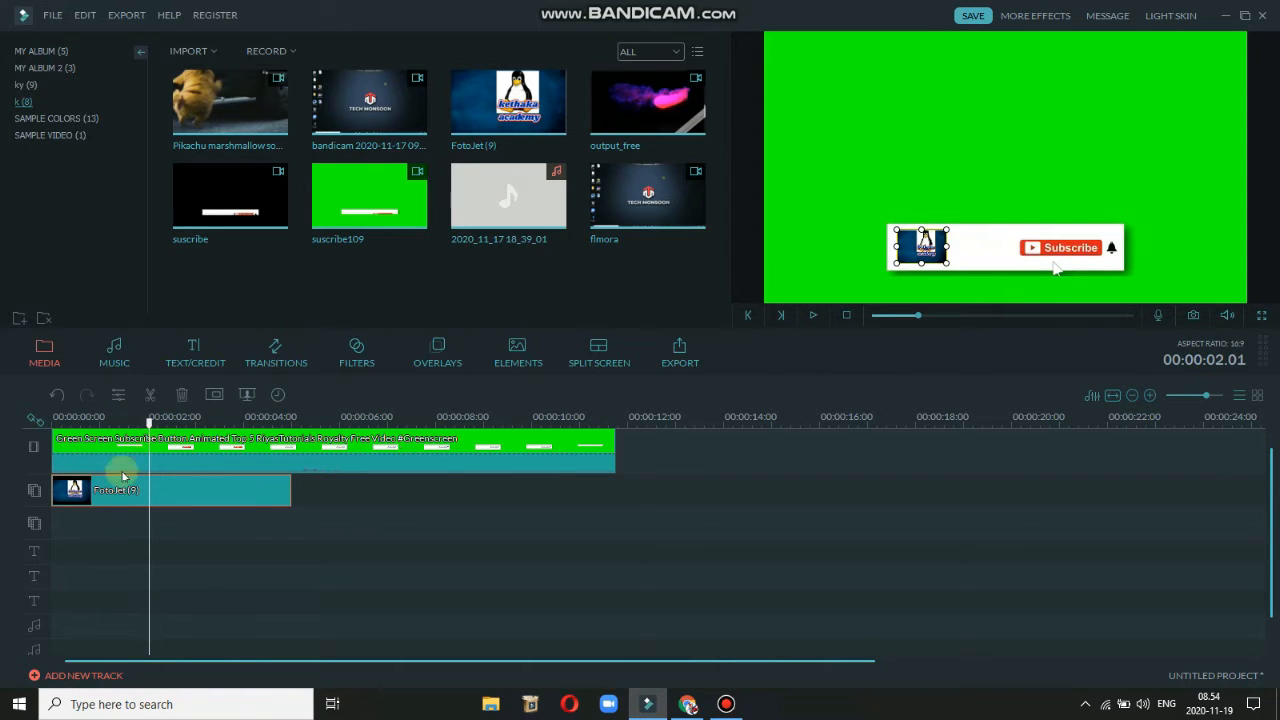
left_click(149, 399)
left_click(115, 494)
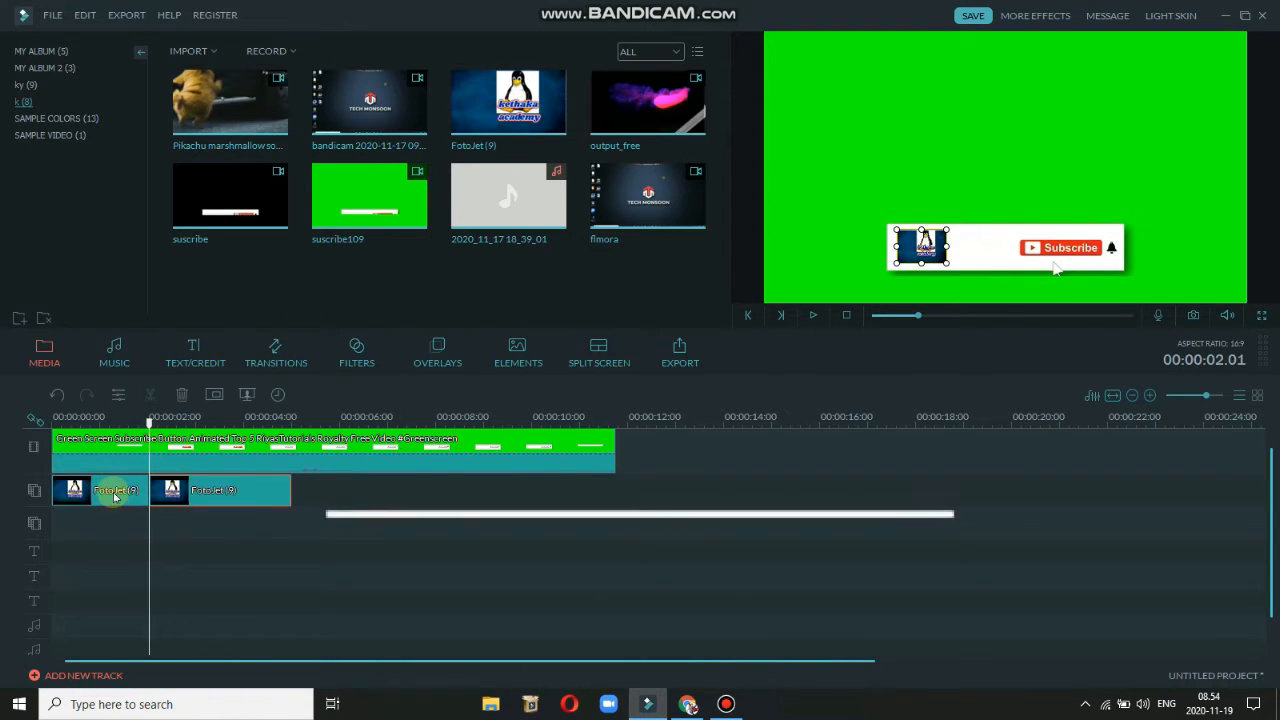
key("Delete")
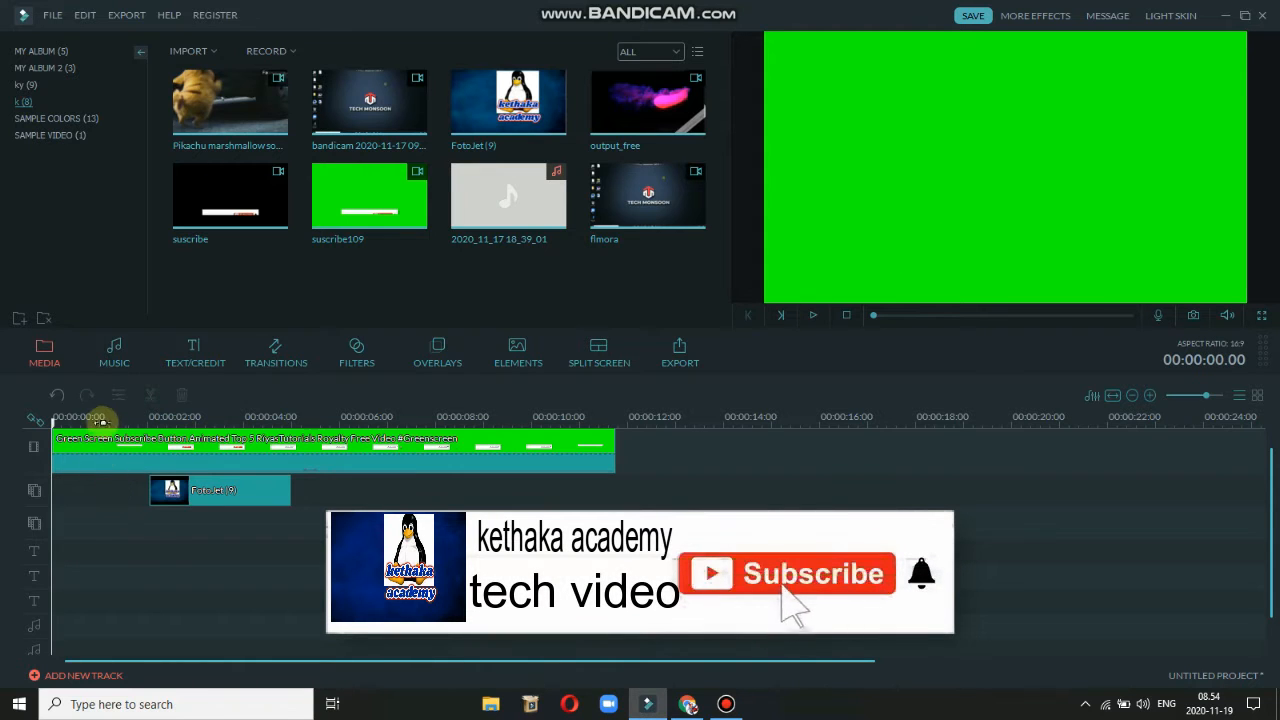
key("space")
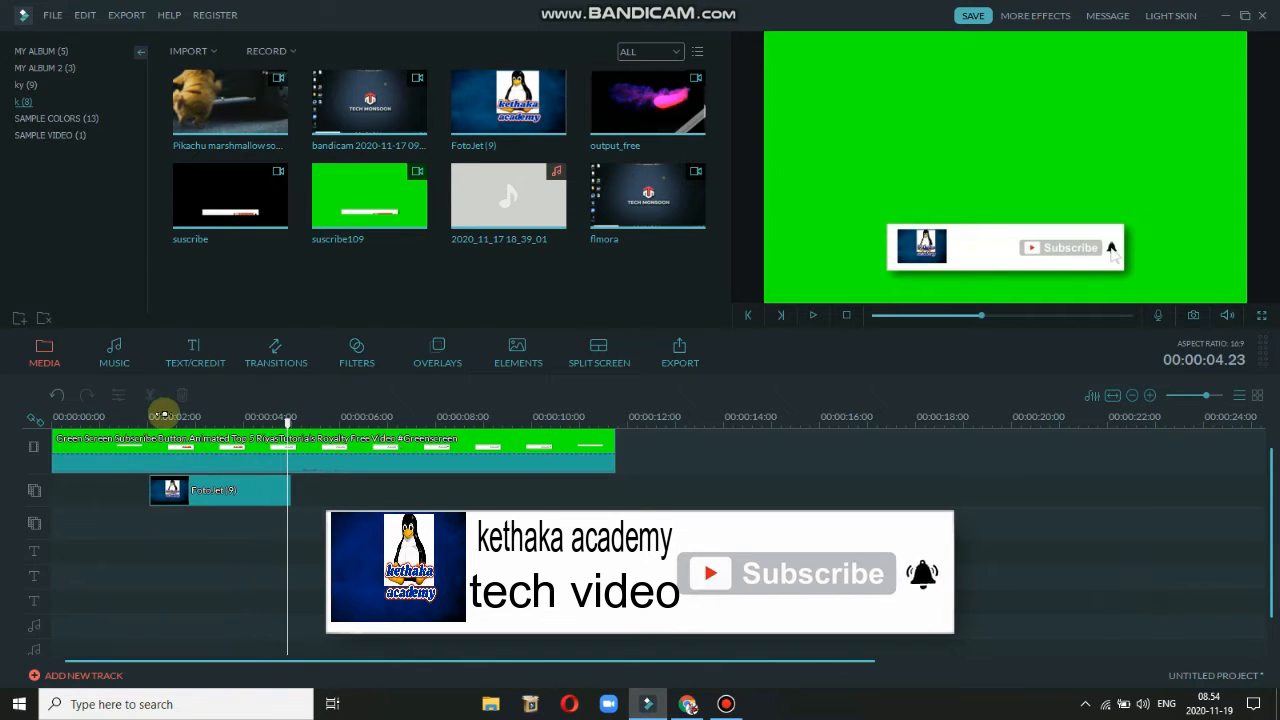
left_click_drag(287, 423, 2, 430)
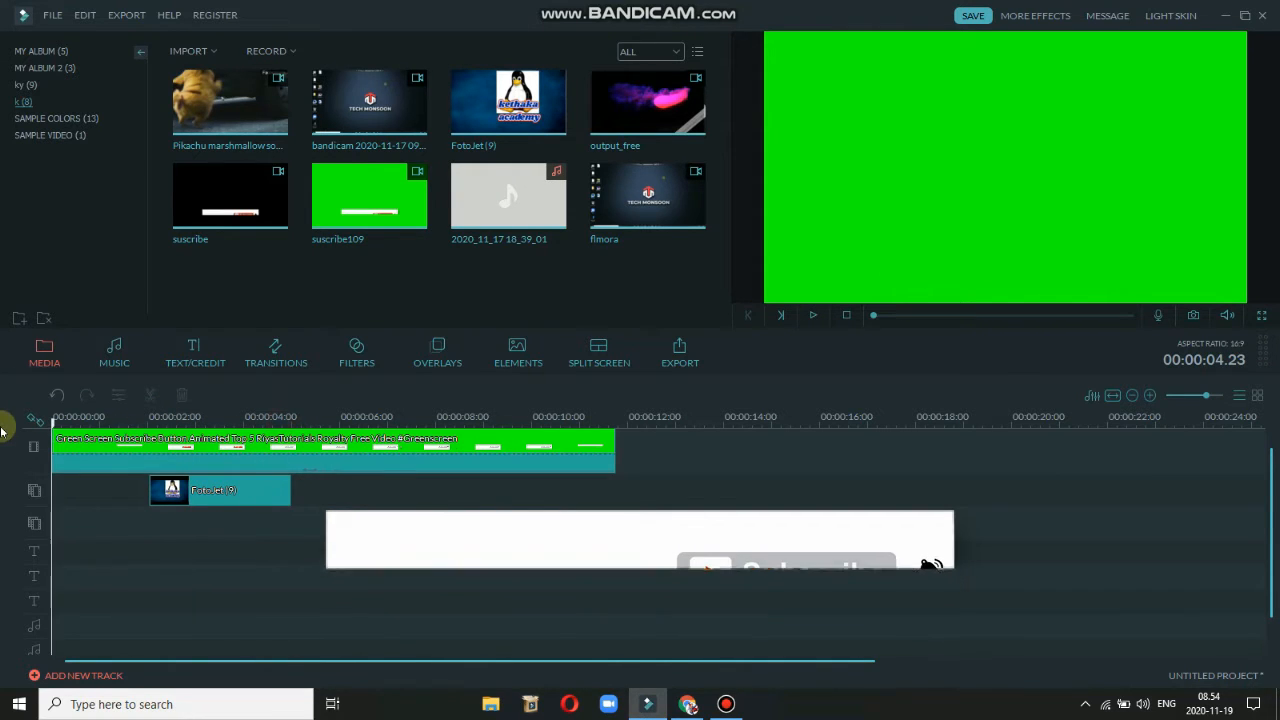
Add the Subtitle 5 title to the first text track and match its start and end to the FotoJet (9) overlay.
left_click(203, 360)
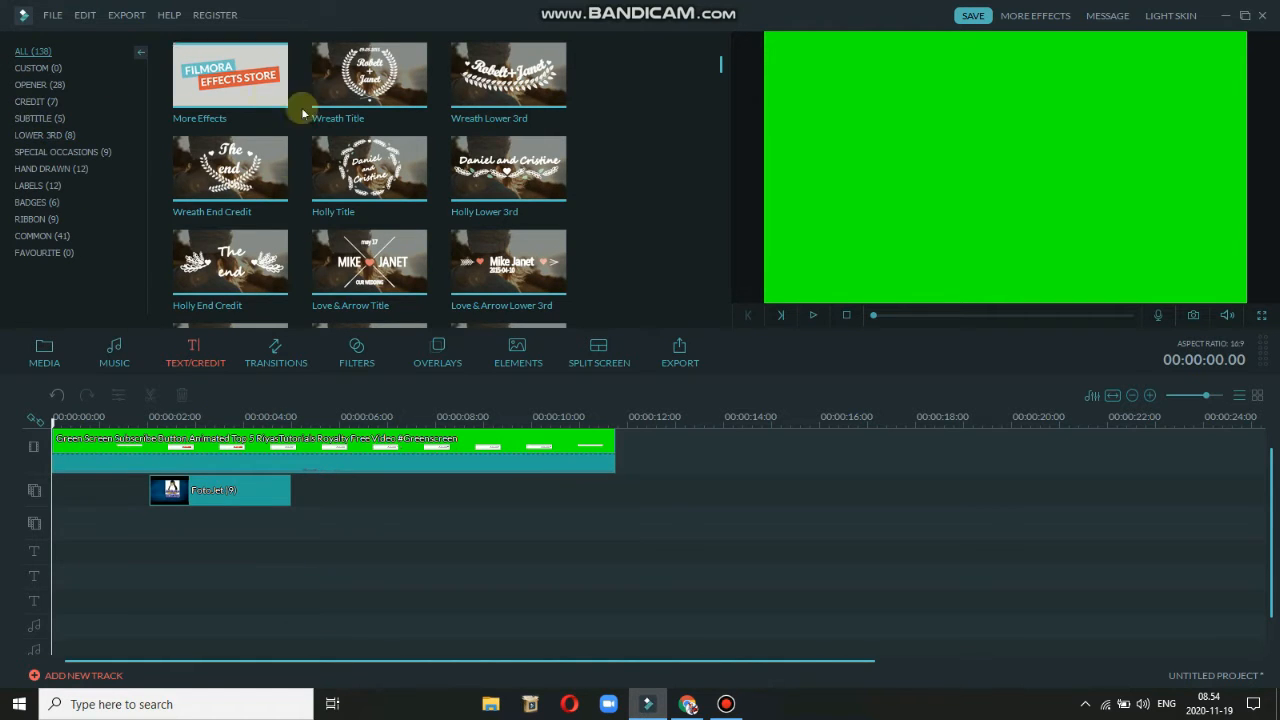
left_click(48, 119)
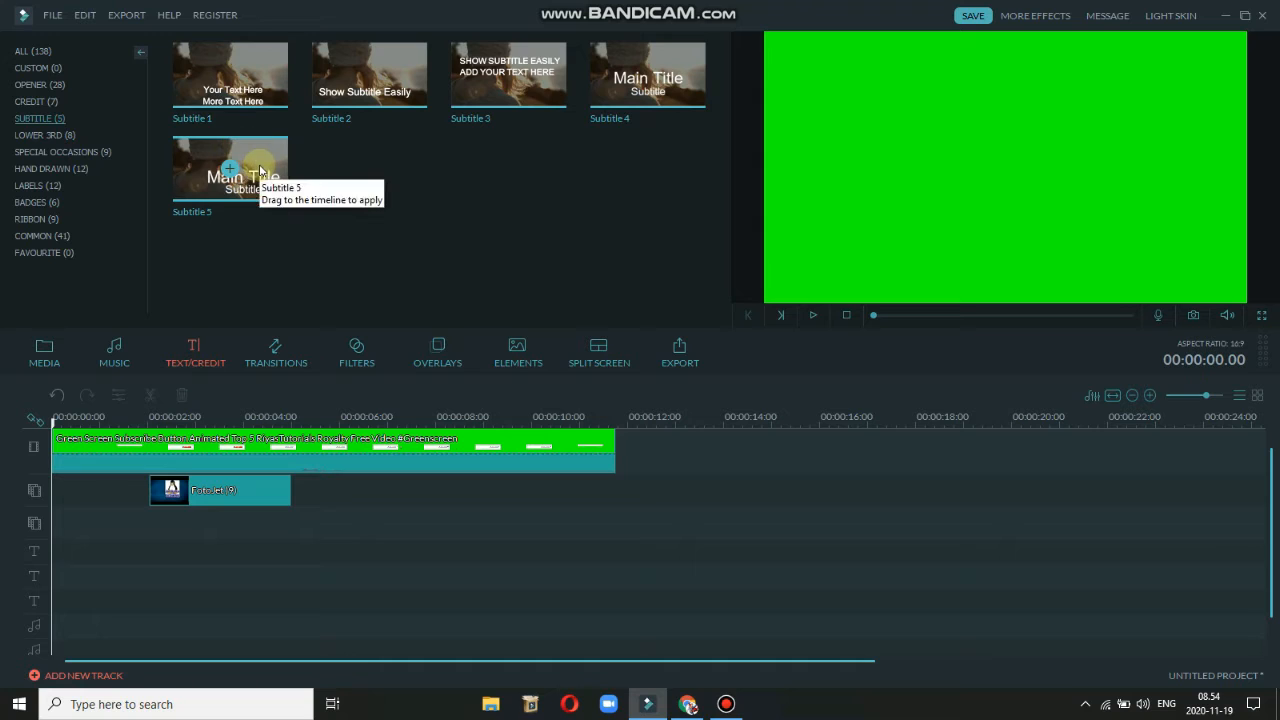
left_click(258, 168)
left_click_drag(278, 436, 205, 554)
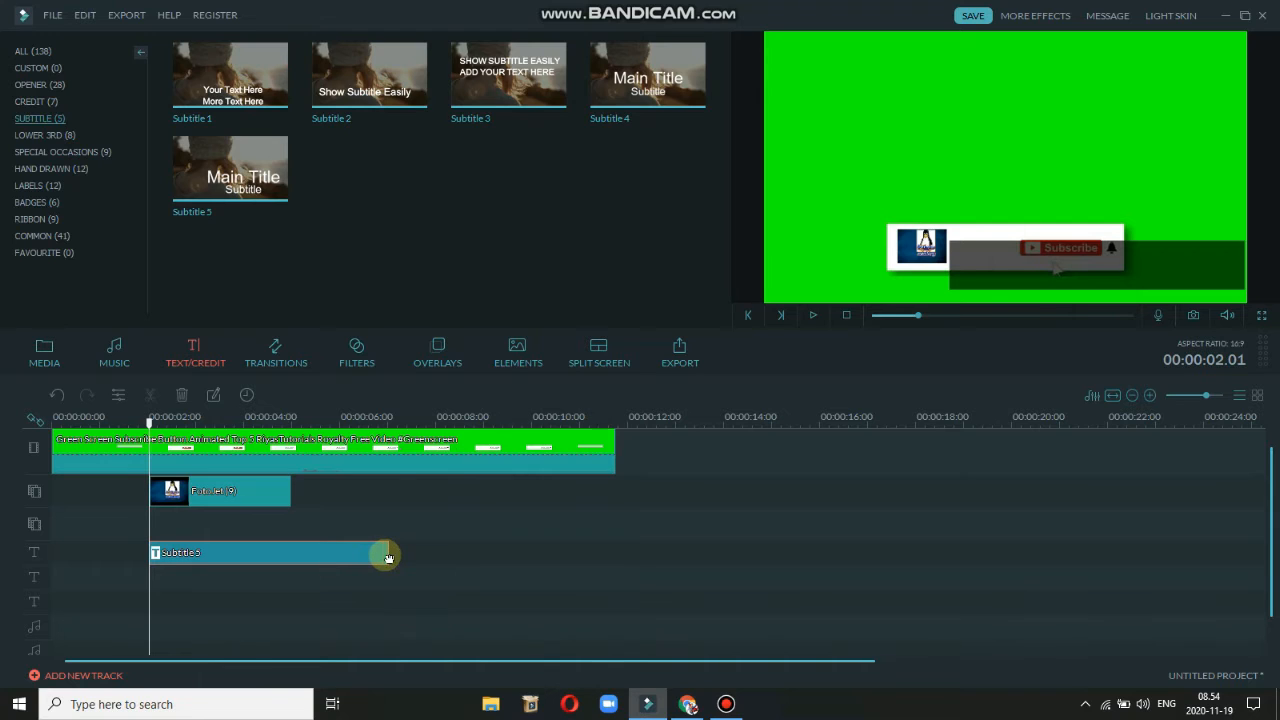
left_click_drag(387, 554, 295, 412)
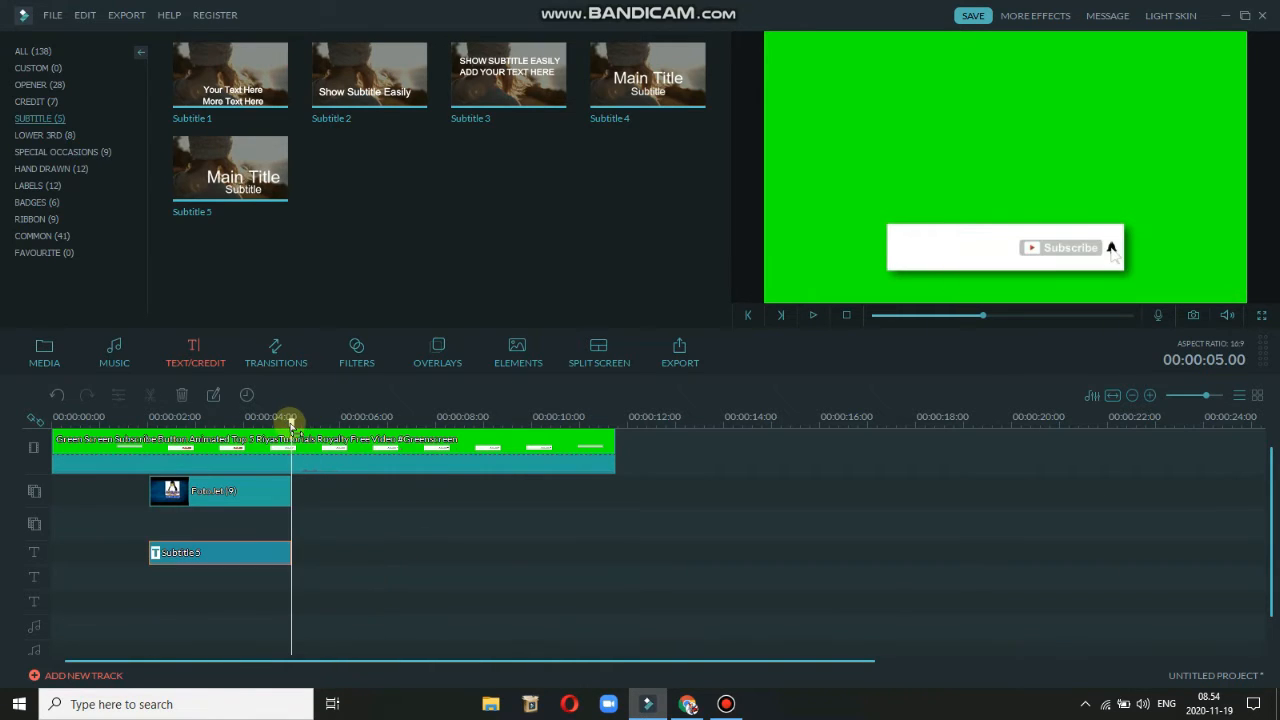
Preview the title from the overlay's start and replace the Main Title text with "kethaka academy".
left_click_drag(221, 443, 151, 470)
key("space")
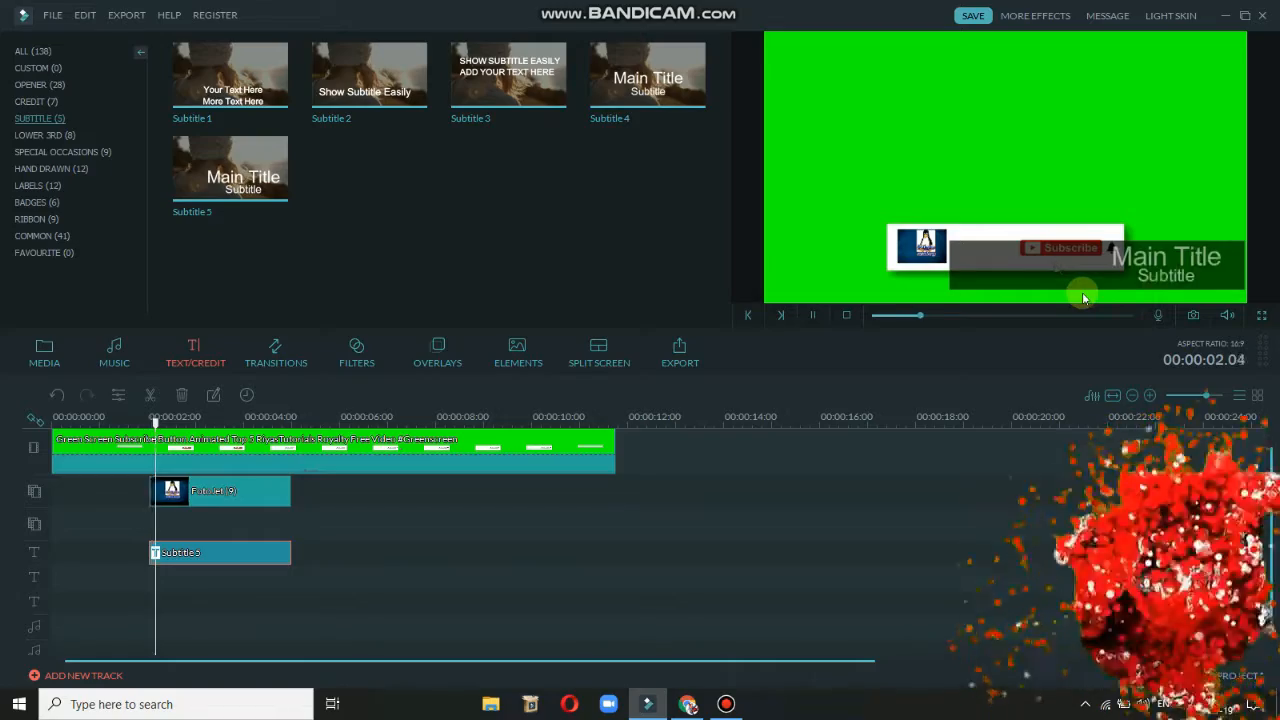
key("space")
double_click(1214, 266)
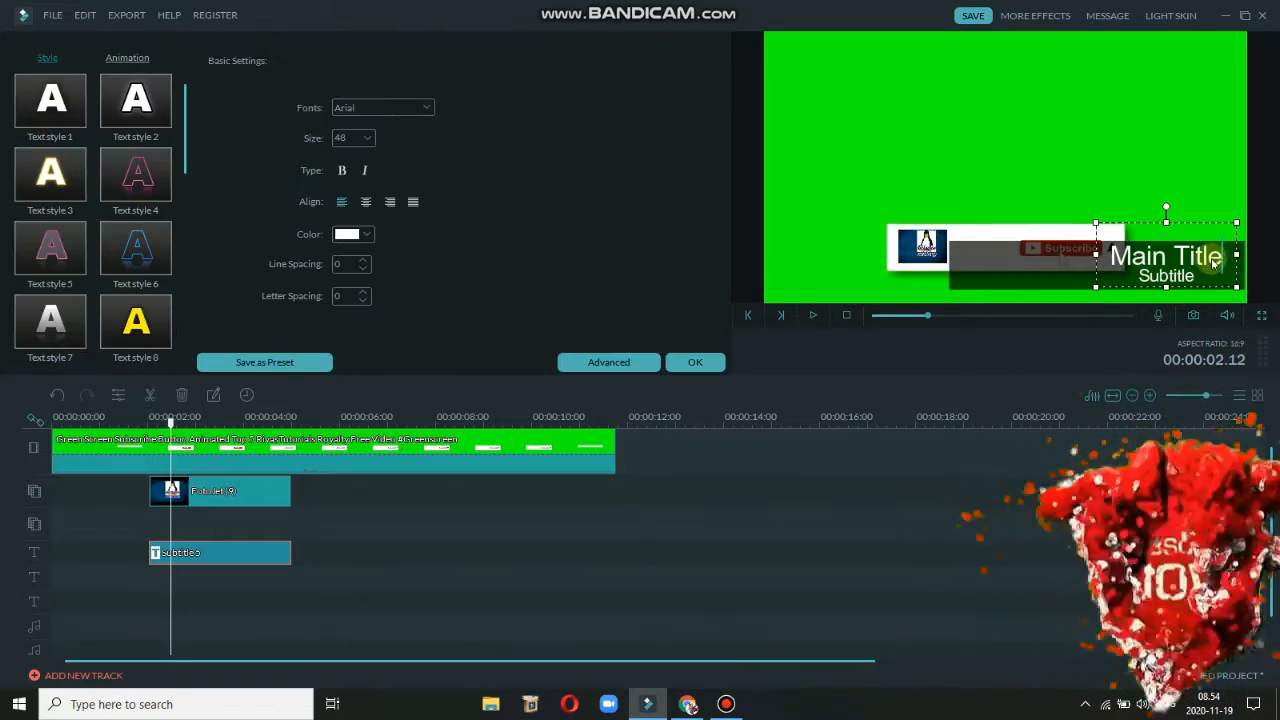
key("BackSpace")
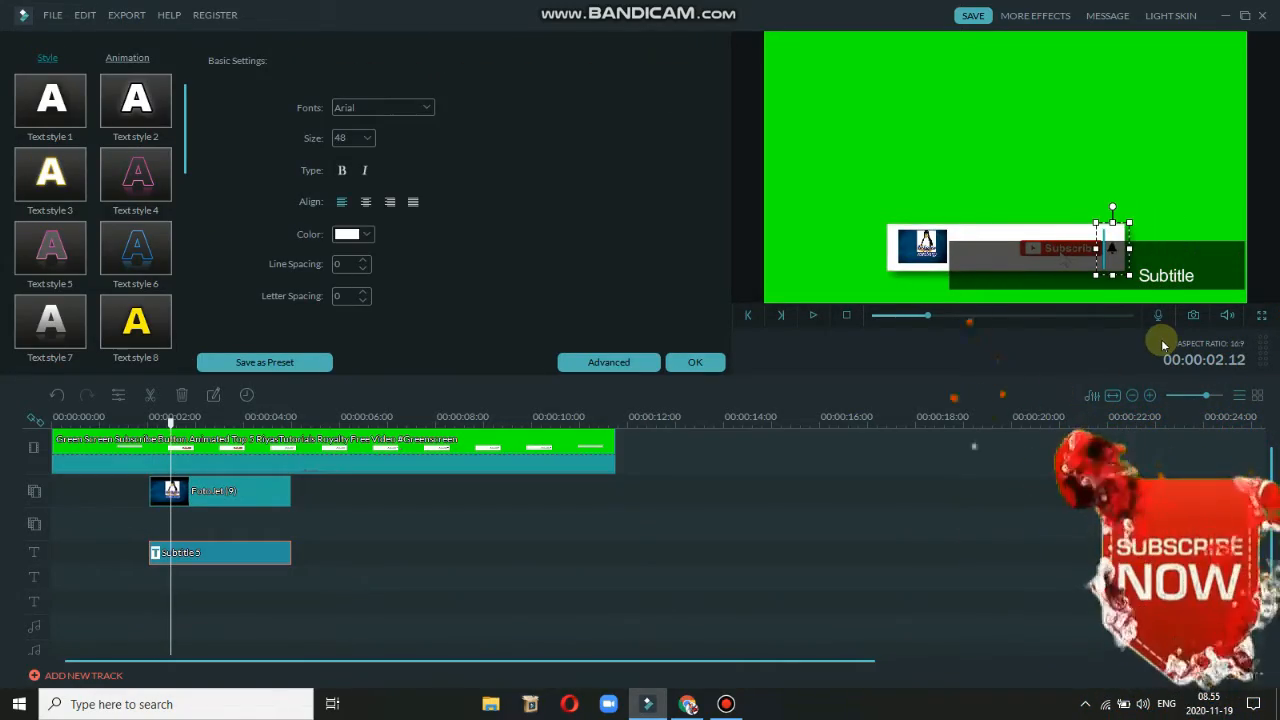
type("ket")
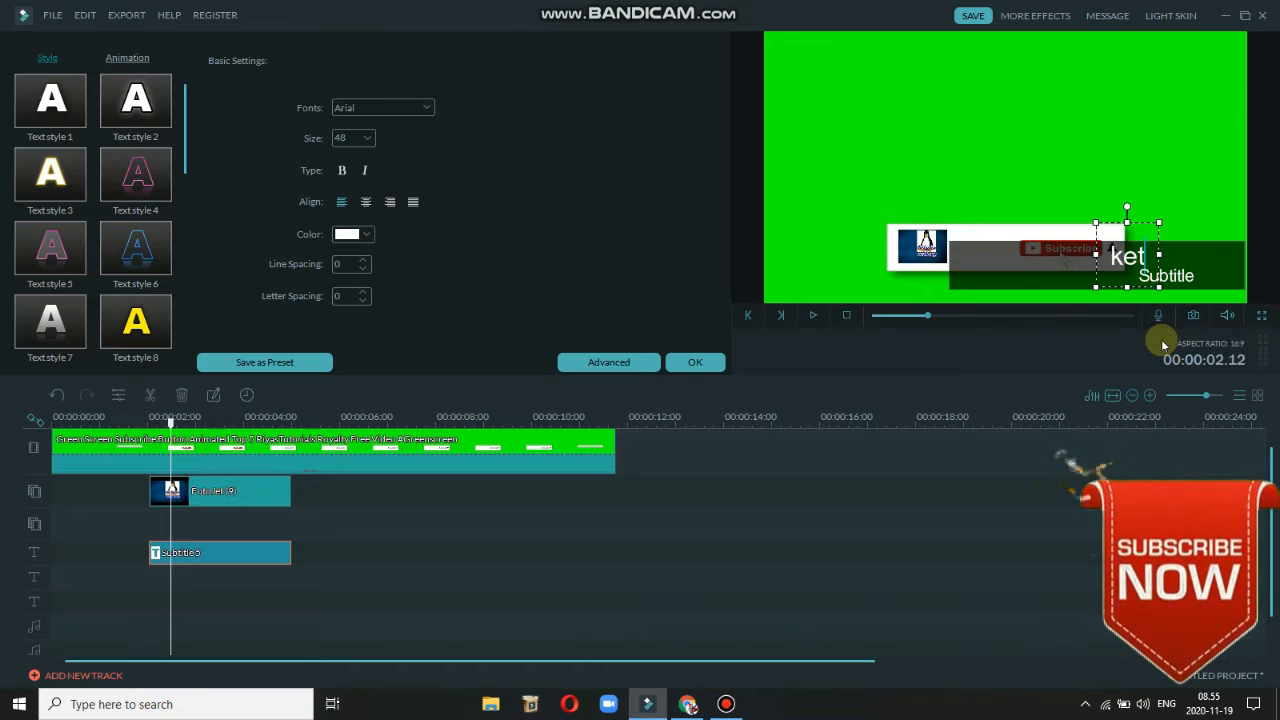
type("haka aca")
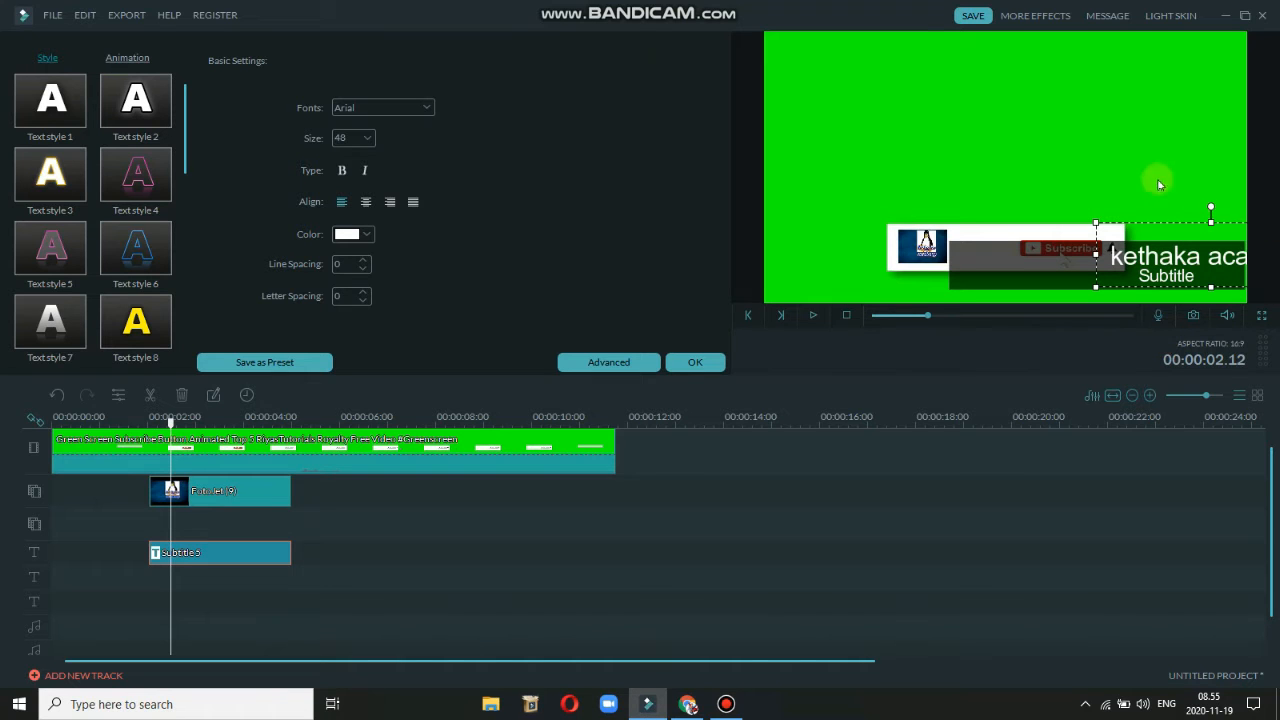
Move the "kethaka academy" text onto the banner and shrink it to fit between the logo and the Subscribe button.
left_click_drag(1128, 222, 1042, 228)
left_click_drag(1125, 252, 1046, 252)
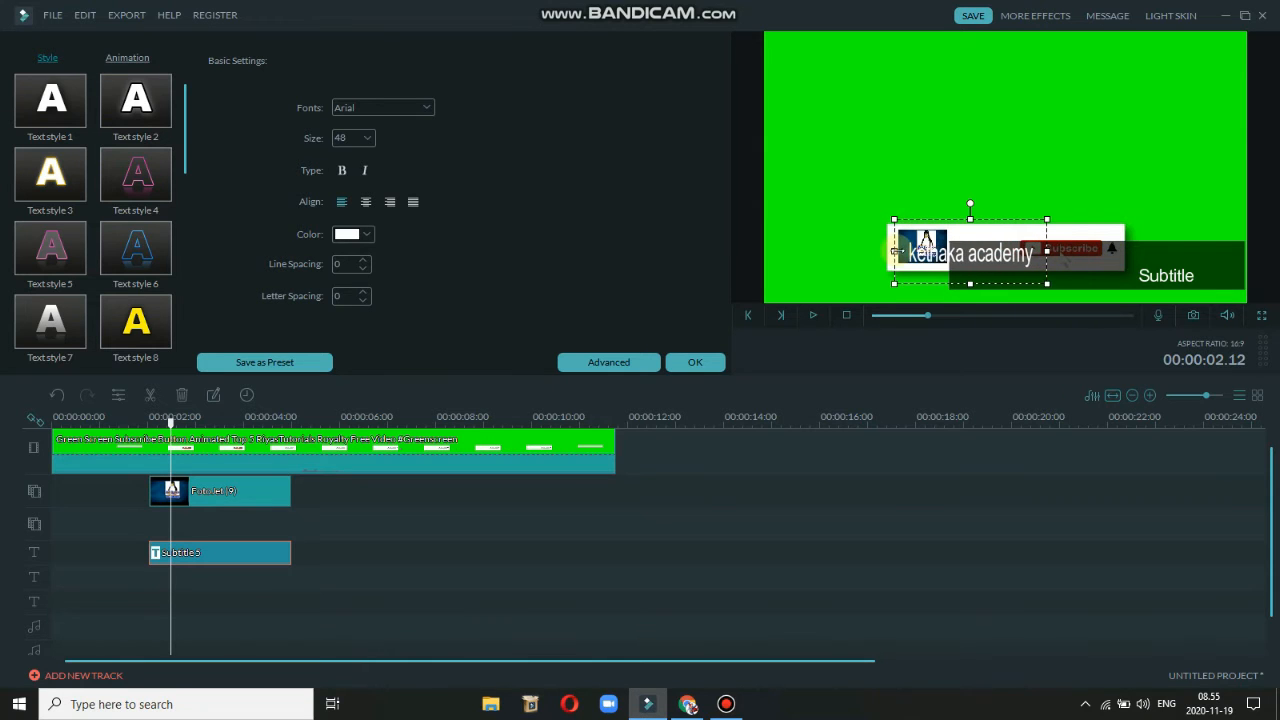
left_click_drag(894, 251, 928, 249)
left_click_drag(987, 219, 986, 229)
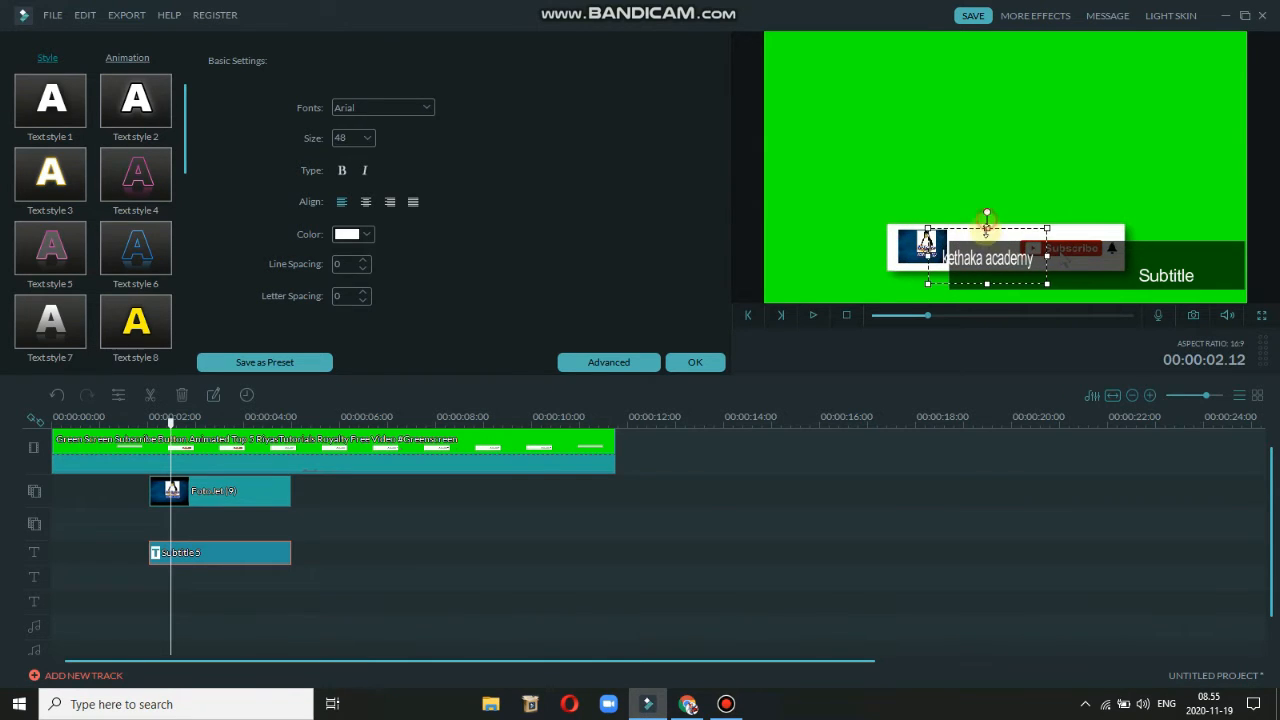
Move the FotoJet (9) logo image flush against the banner's left edge.
left_click(907, 252)
left_click(251, 486)
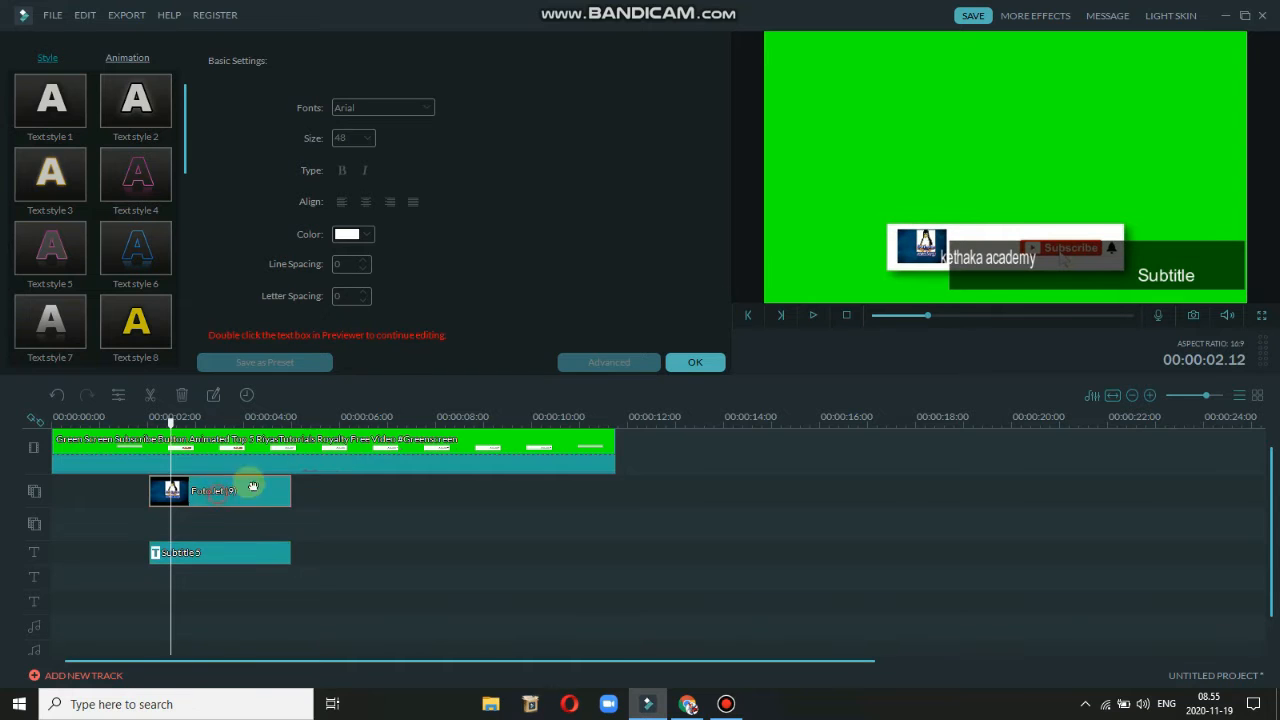
left_click(921, 240)
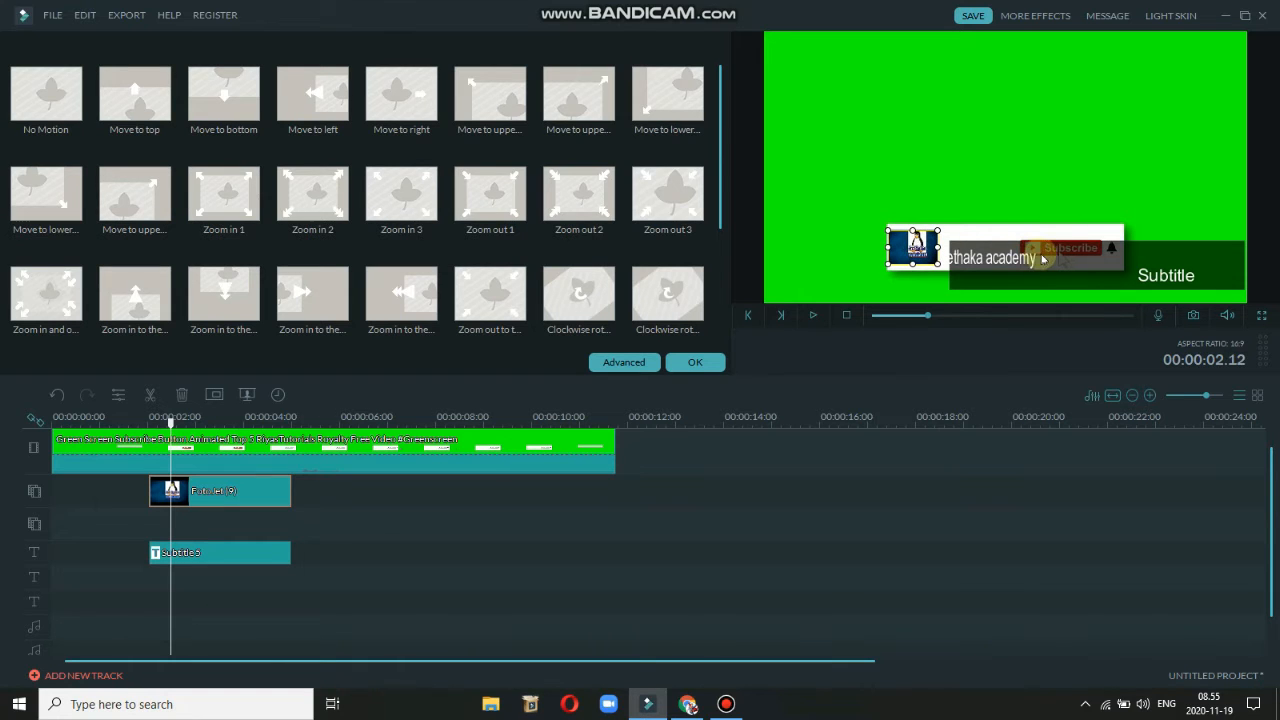
Set the opacity of the title's dark background box to 0%.
left_click(259, 553)
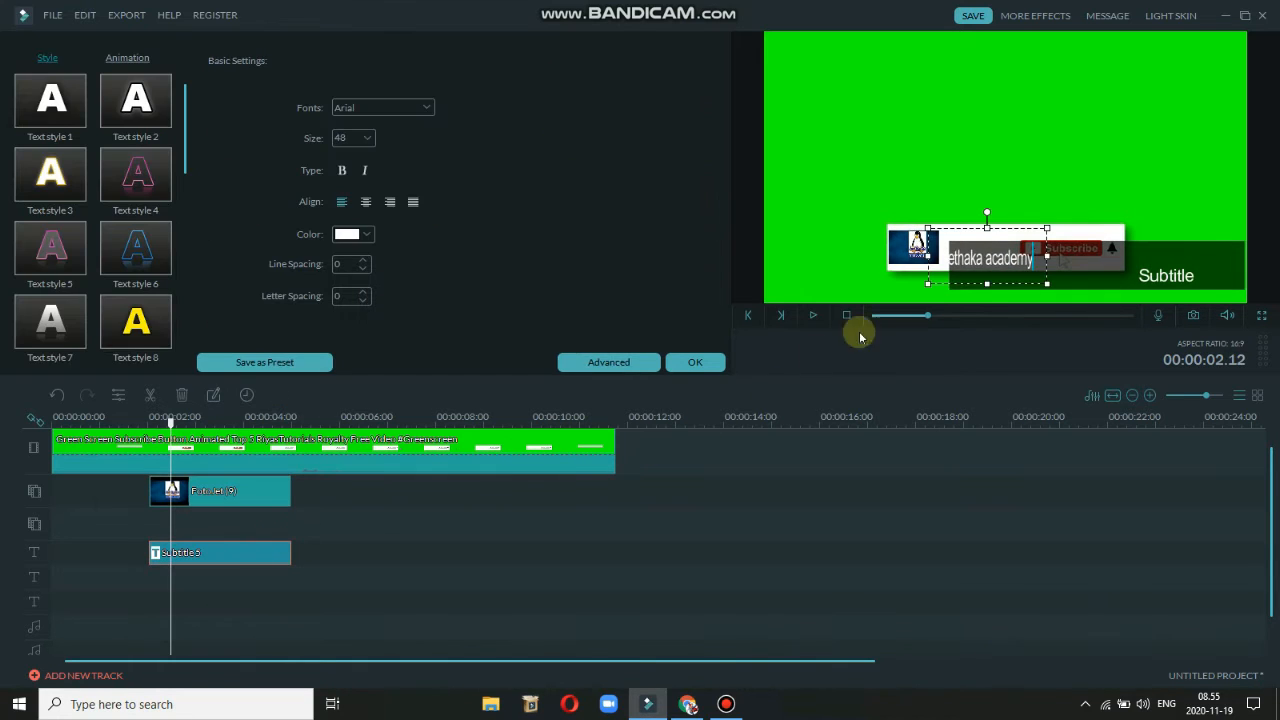
left_click(1101, 265)
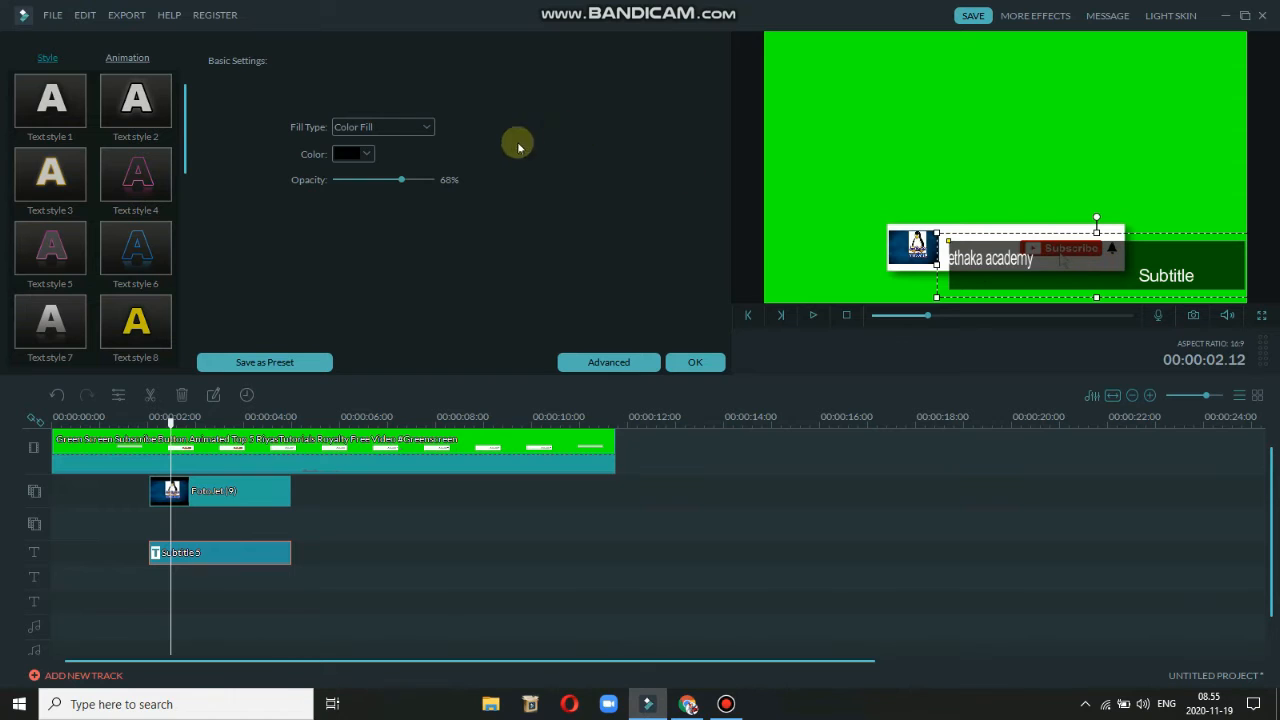
left_click_drag(411, 181, 257, 191)
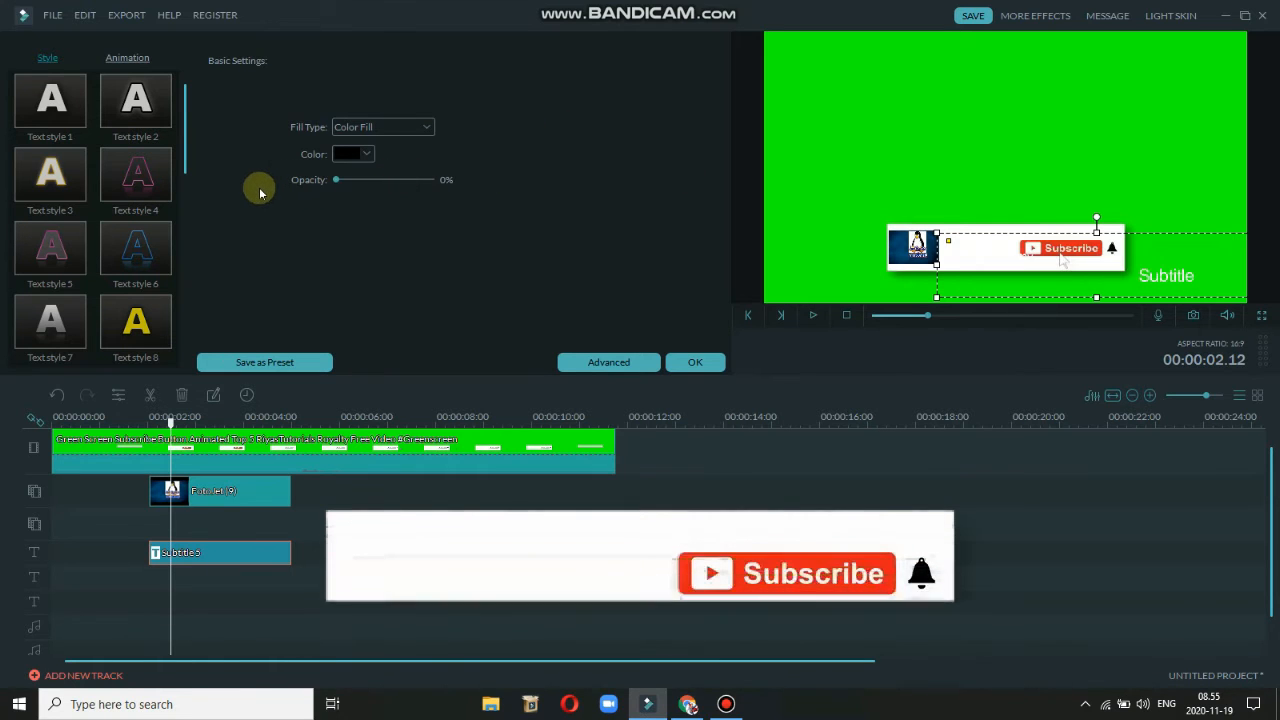
Change the text color of "kethaka academy" to black.
left_click(1163, 274)
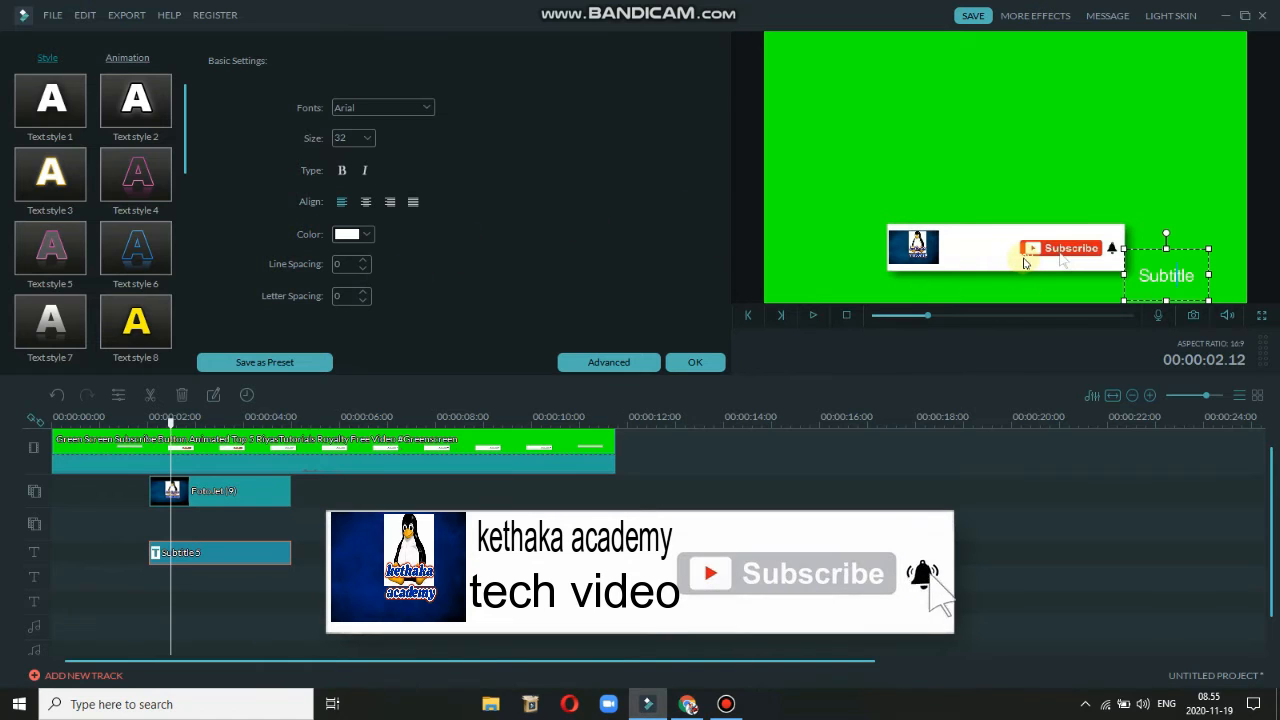
left_click(1026, 262)
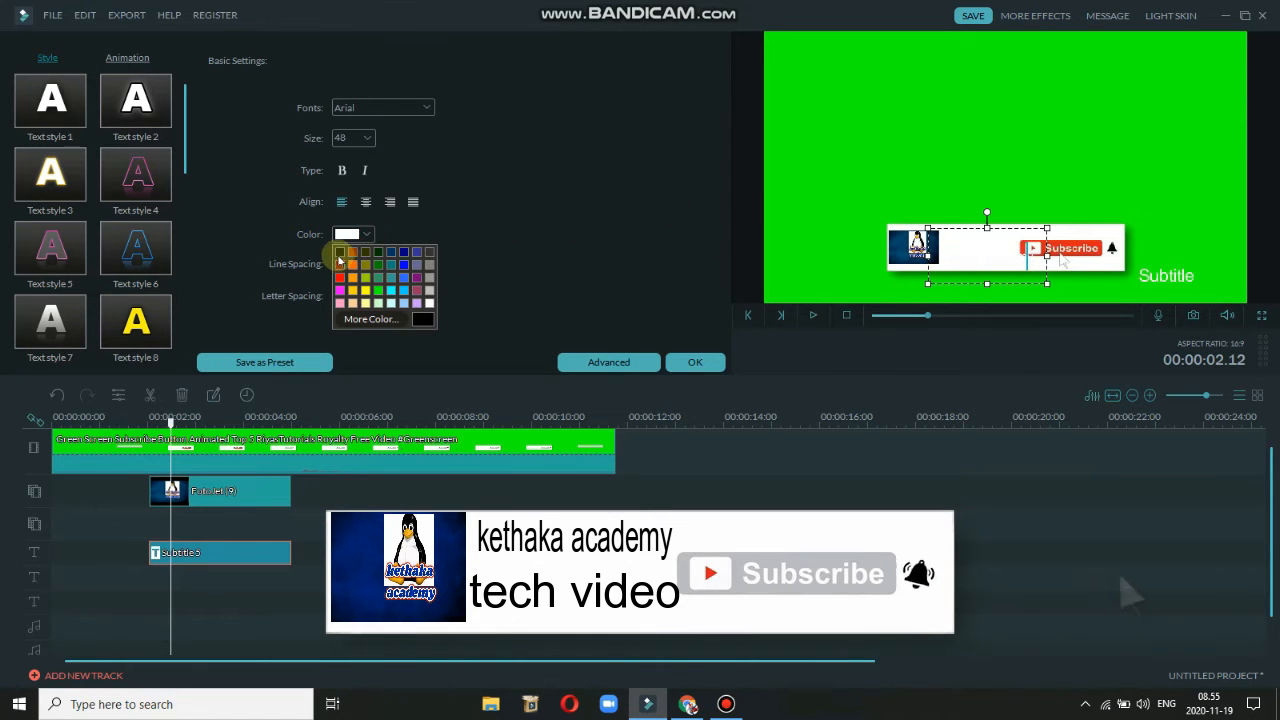
left_click(339, 251)
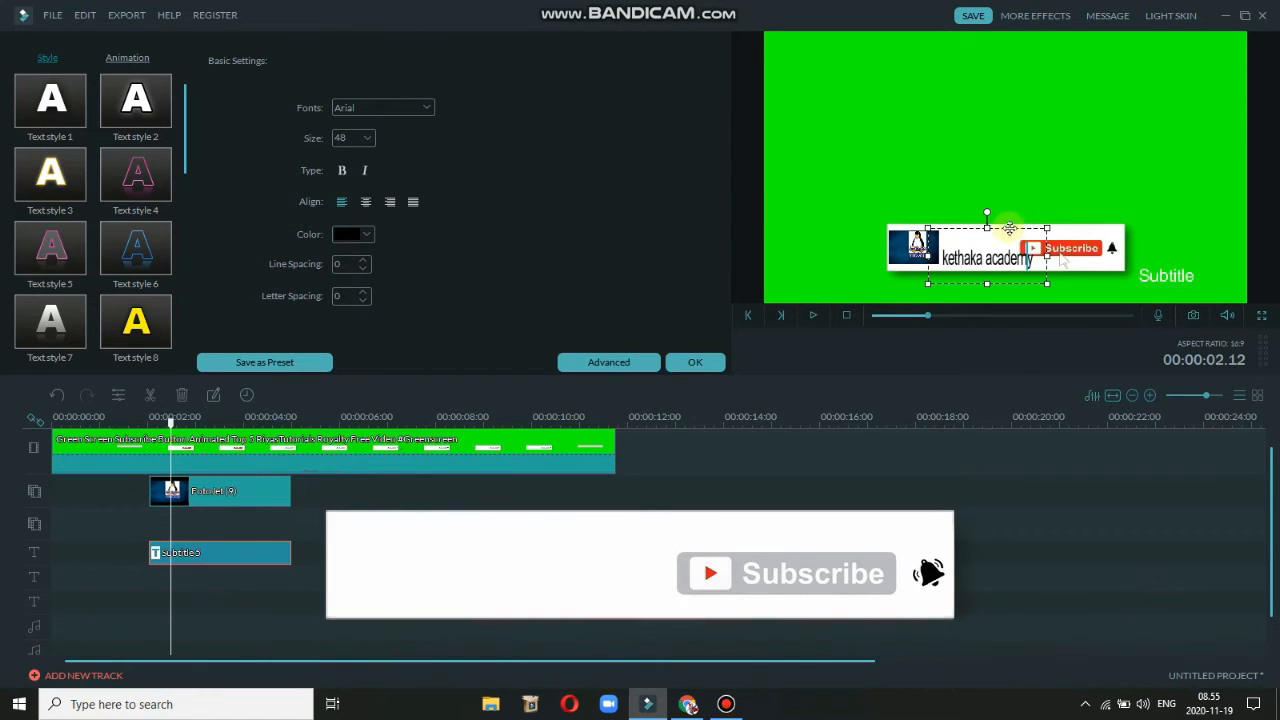
Shrink the "kethaka academy" text and place it in the upper part of the banner, beside the logo.
left_click_drag(1009, 229, 1030, 247)
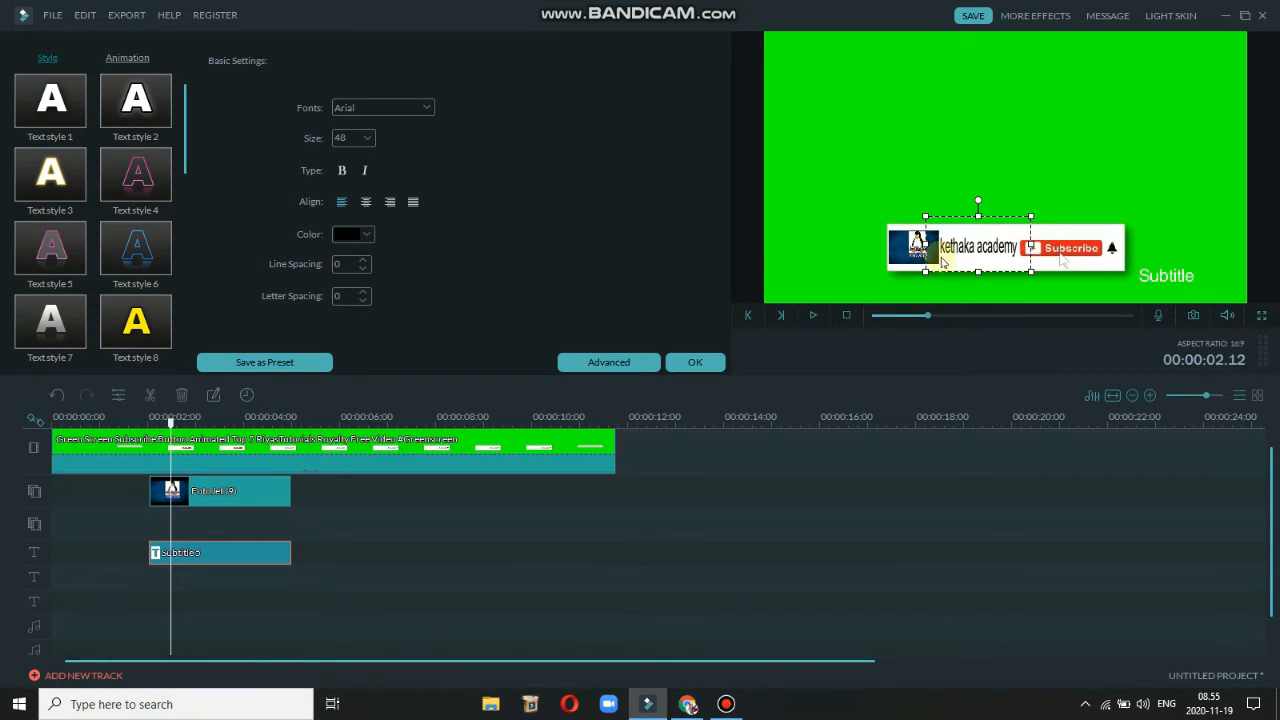
left_click_drag(926, 244, 935, 244)
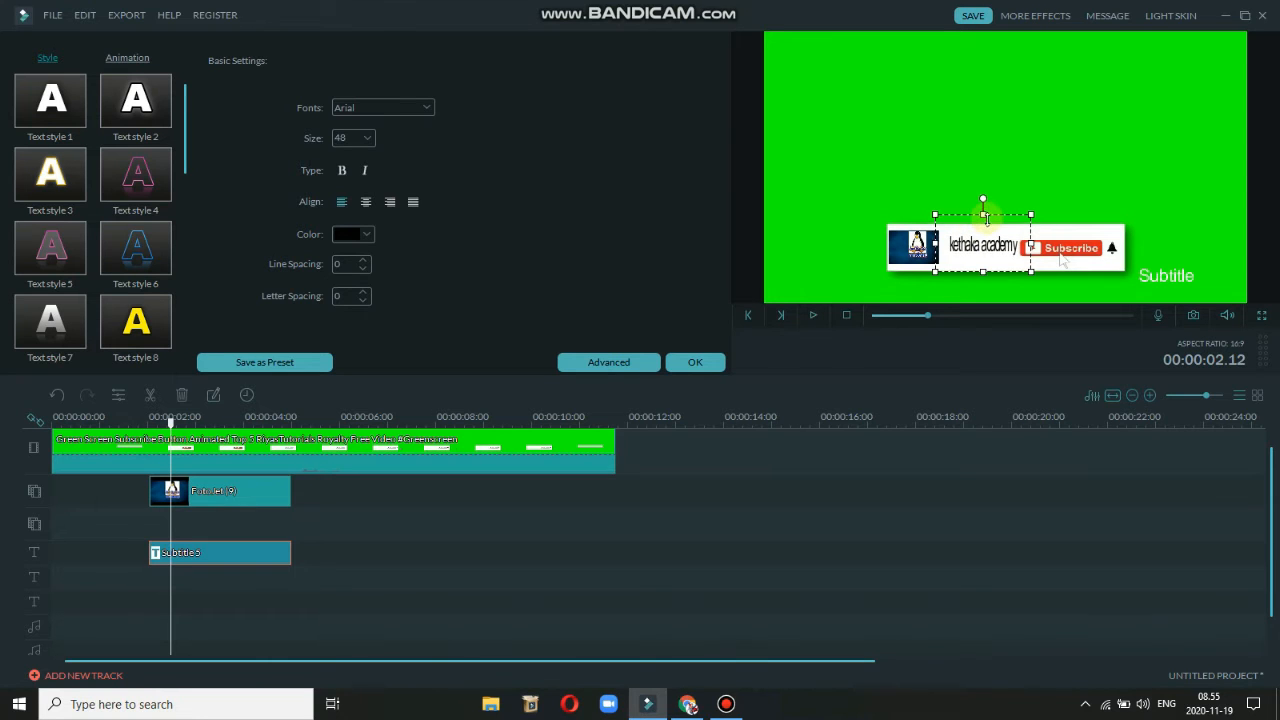
left_click_drag(987, 218, 1017, 208)
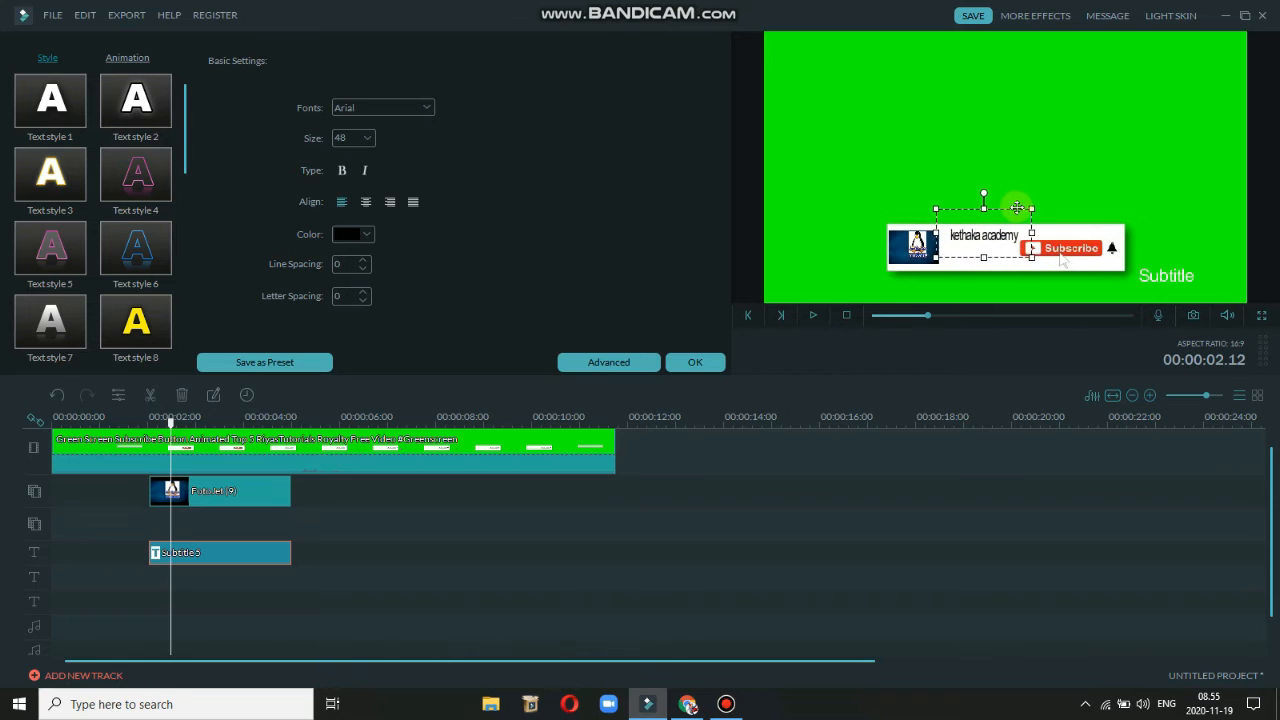
Change the subtitle to "tech video" in black and fit it beneath "kethaka academy" on the banner.
left_click(1208, 289)
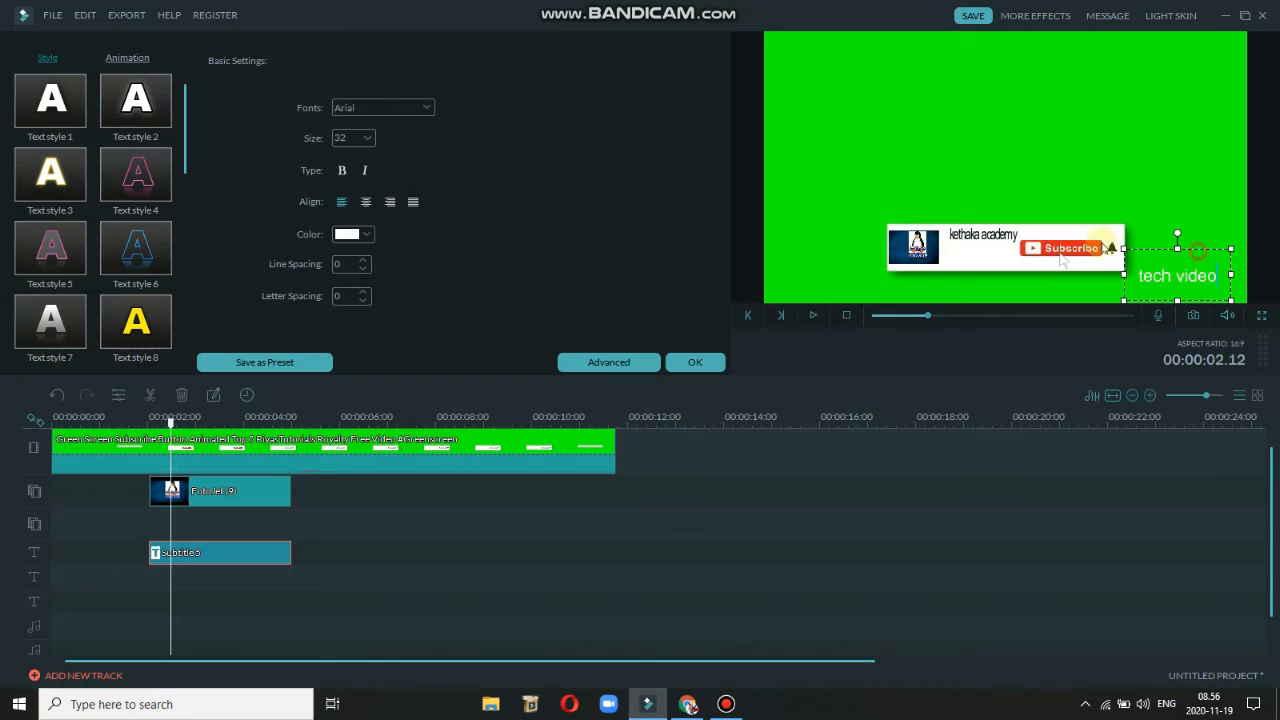
left_click(366, 234)
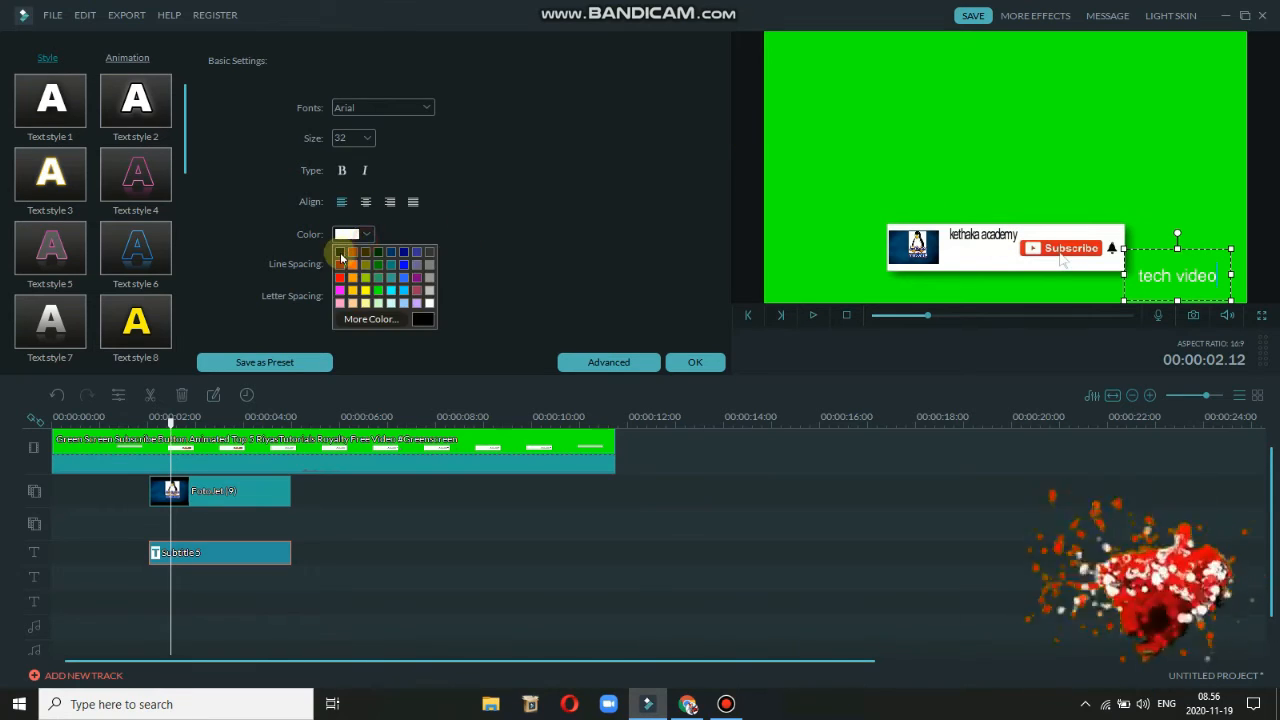
left_click(340, 255)
left_click_drag(1160, 250, 964, 223)
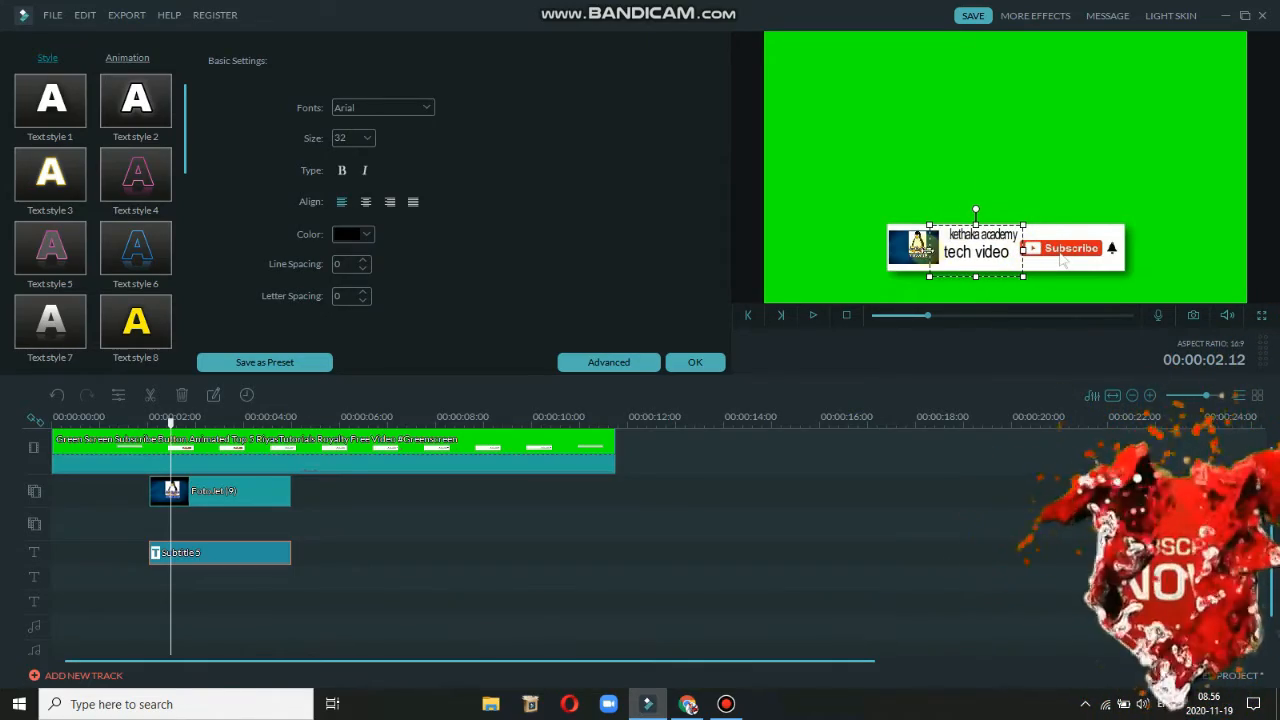
left_click_drag(929, 250, 980, 229)
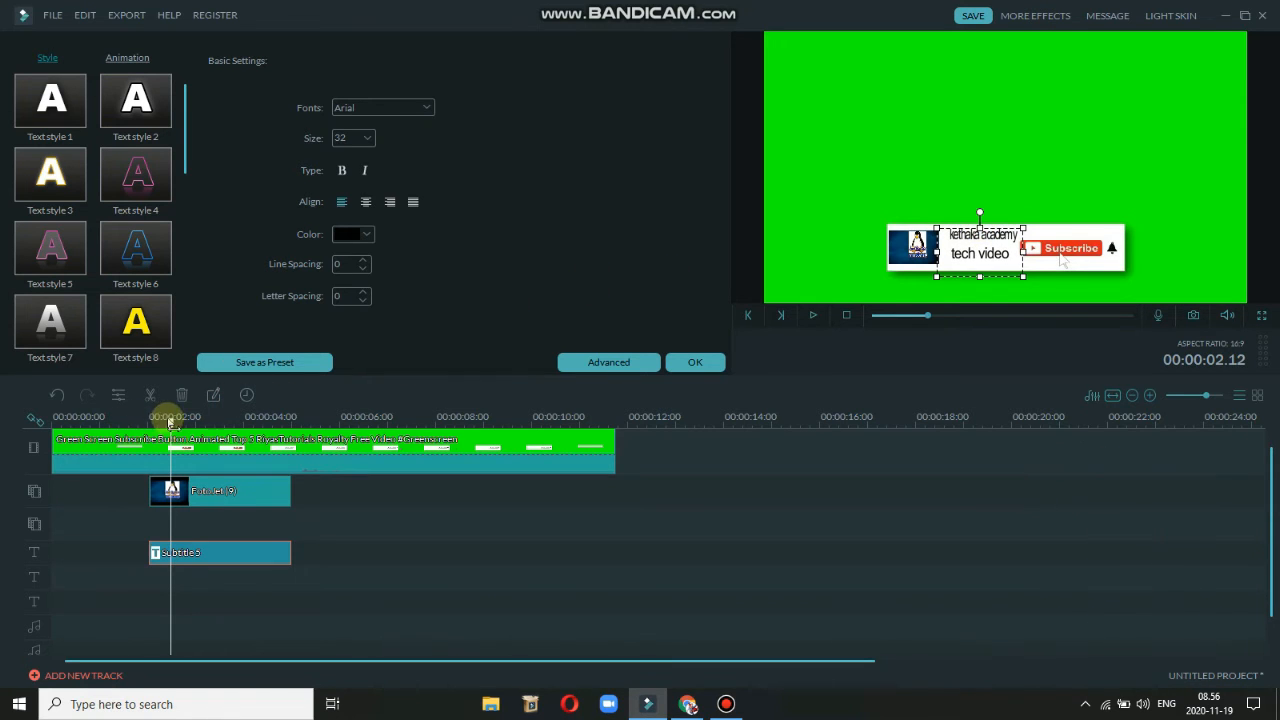
Play the rest of the green screen clip and step frame by frame around 00:00:09.08 to locate where the banner starts closing.
scroll(180, 440, "up", 5)
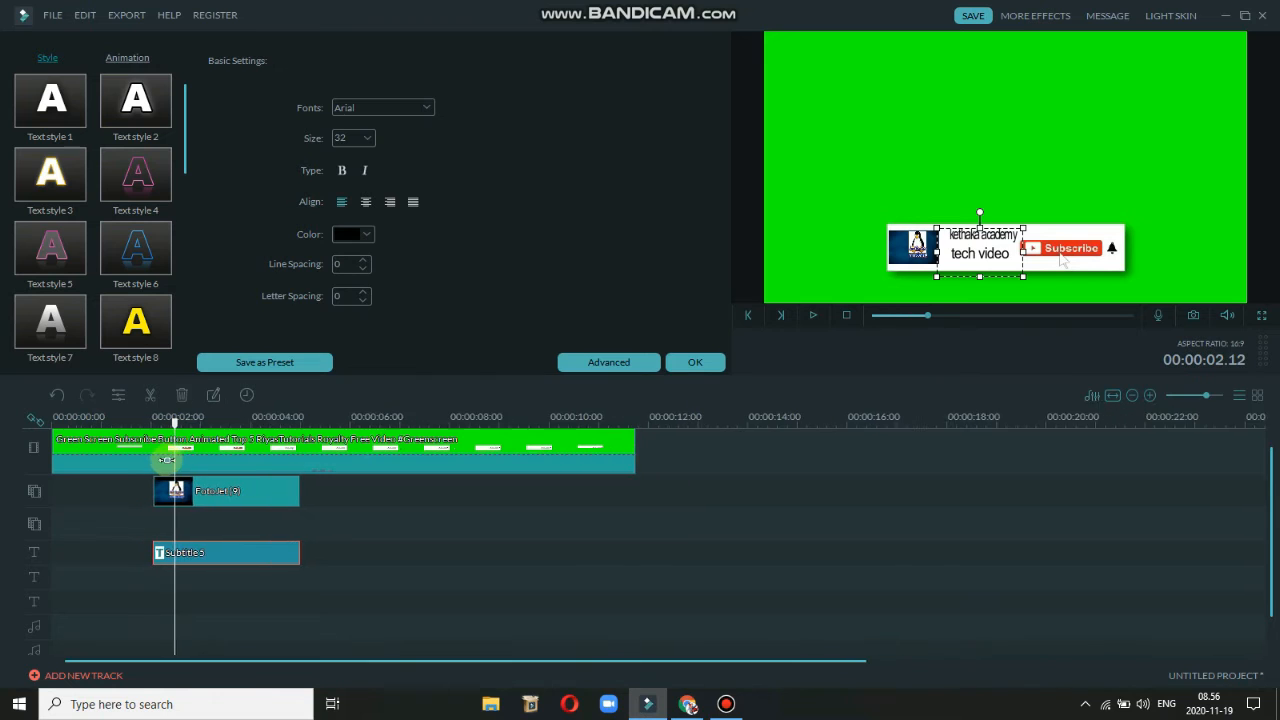
scroll(200, 458, "up", 3)
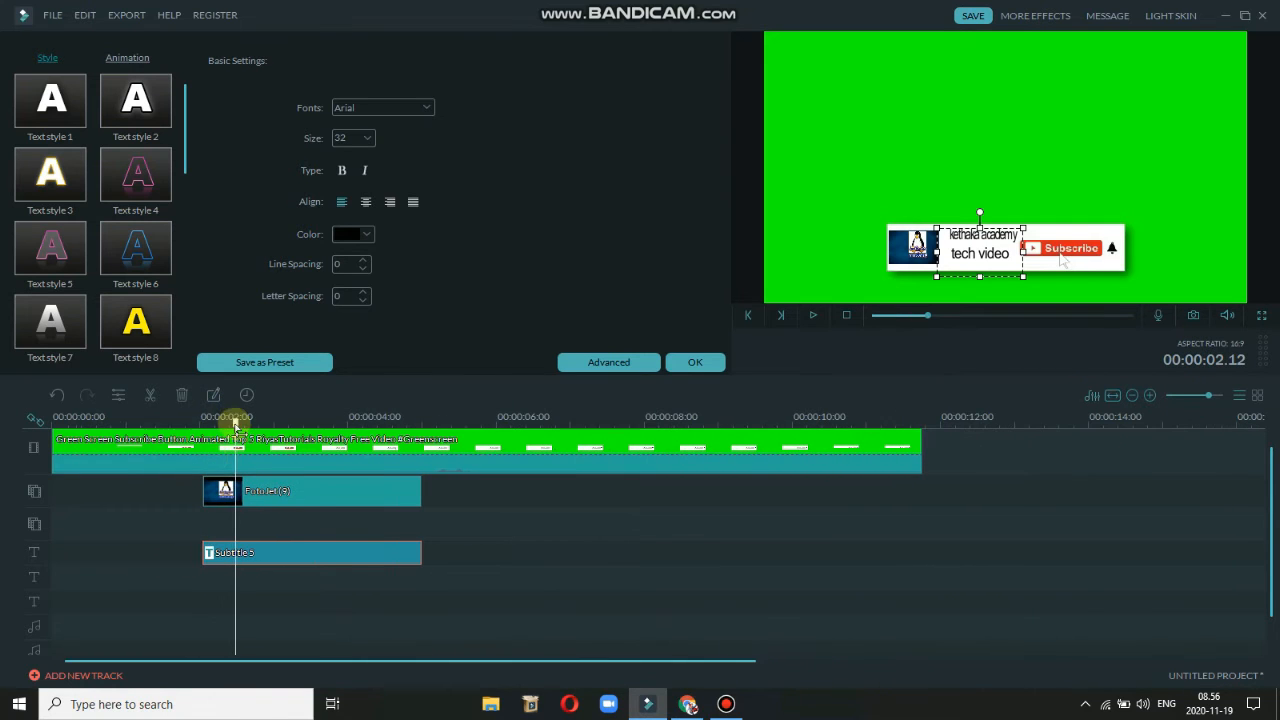
double_click(229, 436)
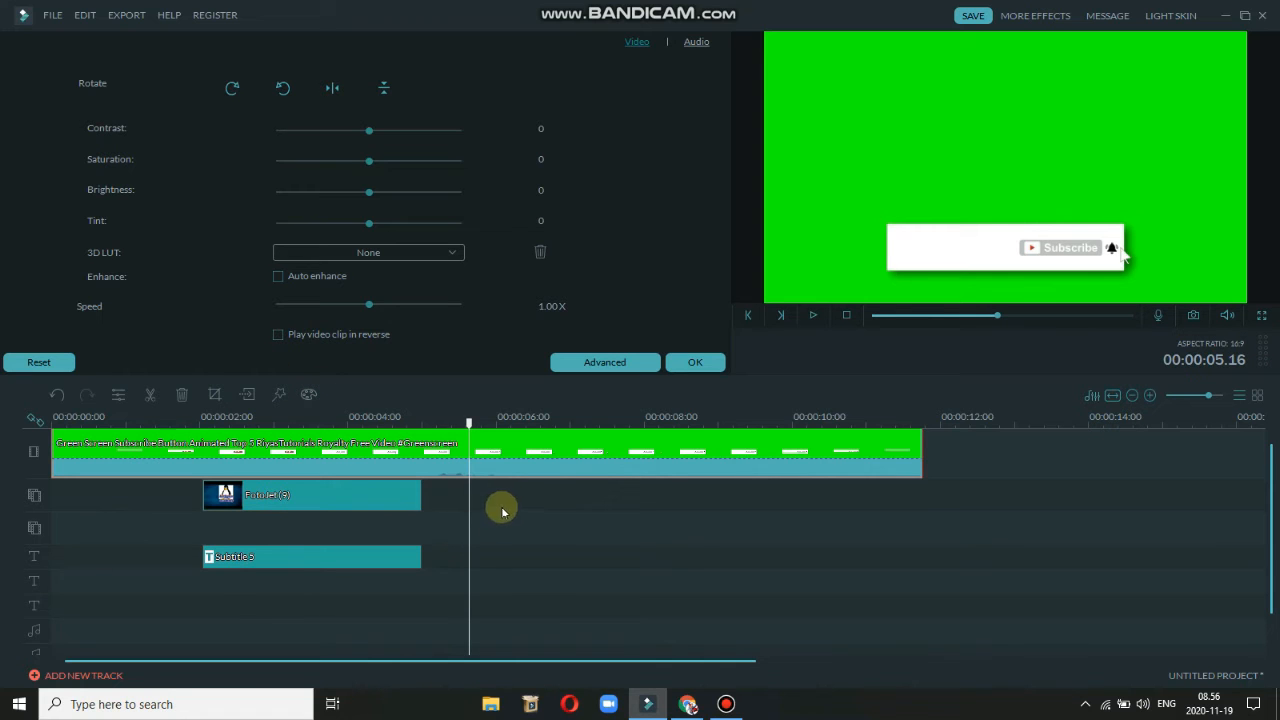
key("space")
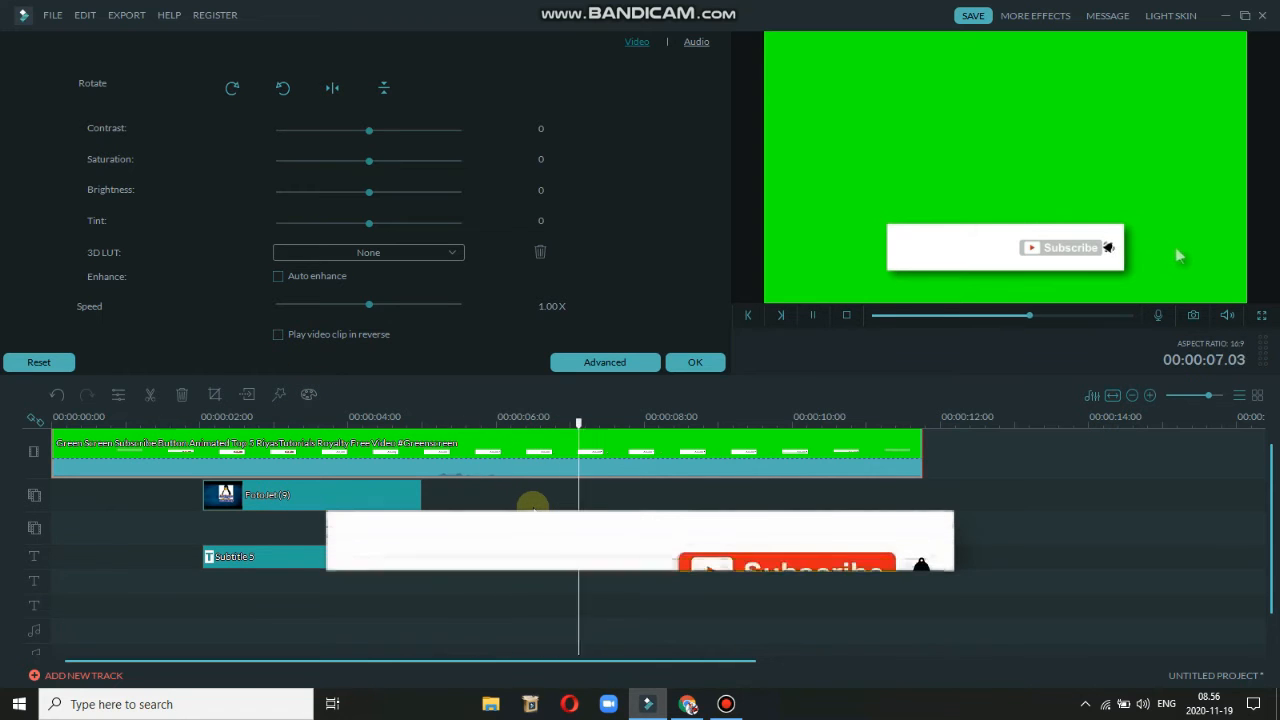
key("space")
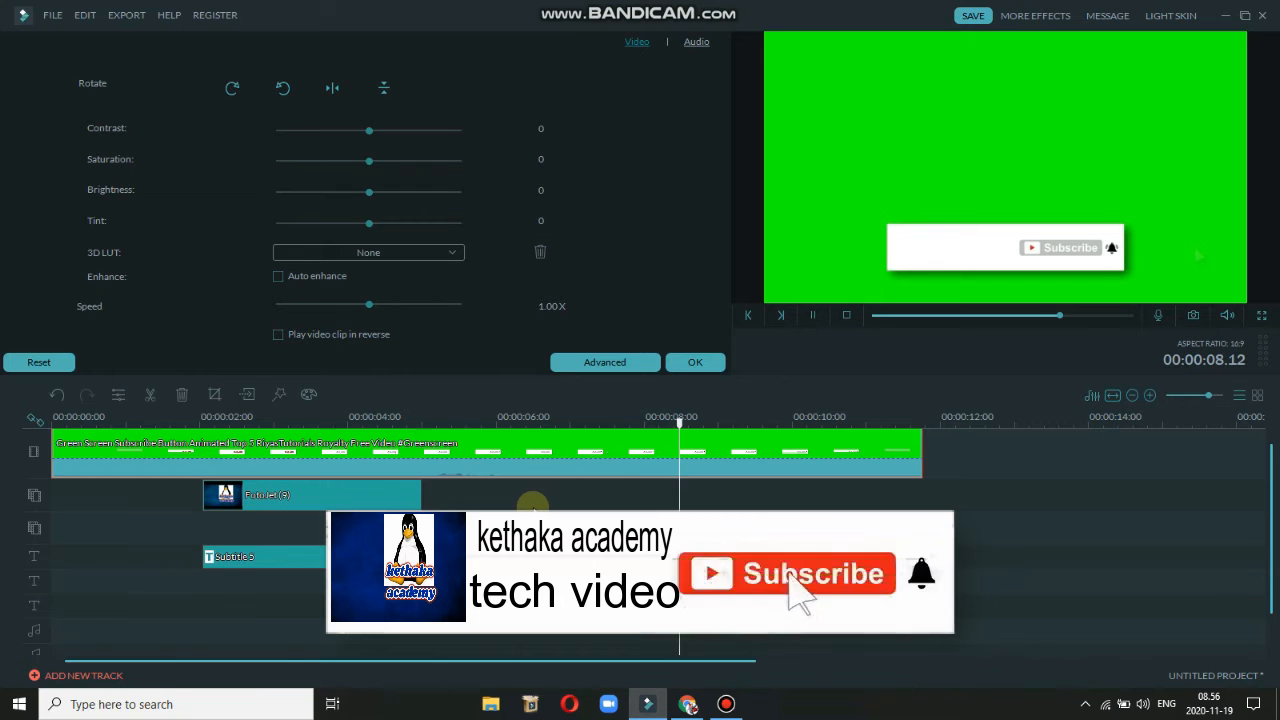
key("space")
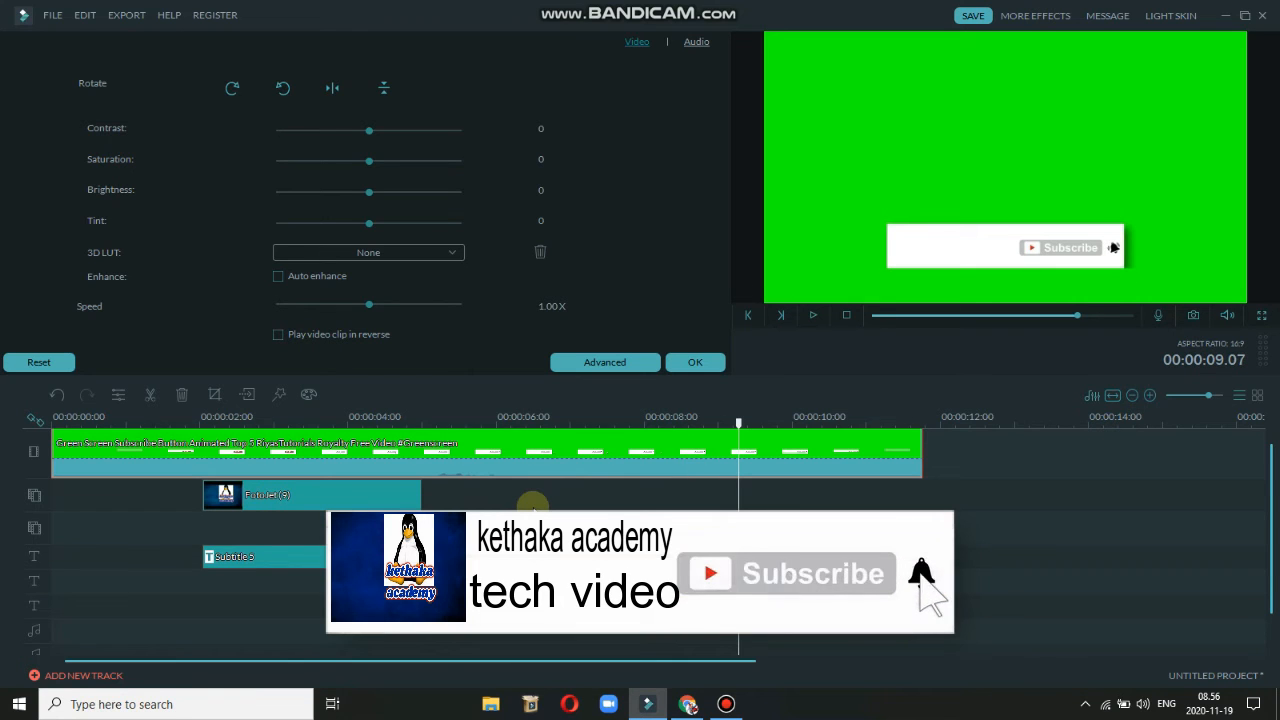
key("Left")
key("Left")
key("Left")
key("Left")
key("Left")
key("Left")
key("Left")
key("Left")
key("Right")
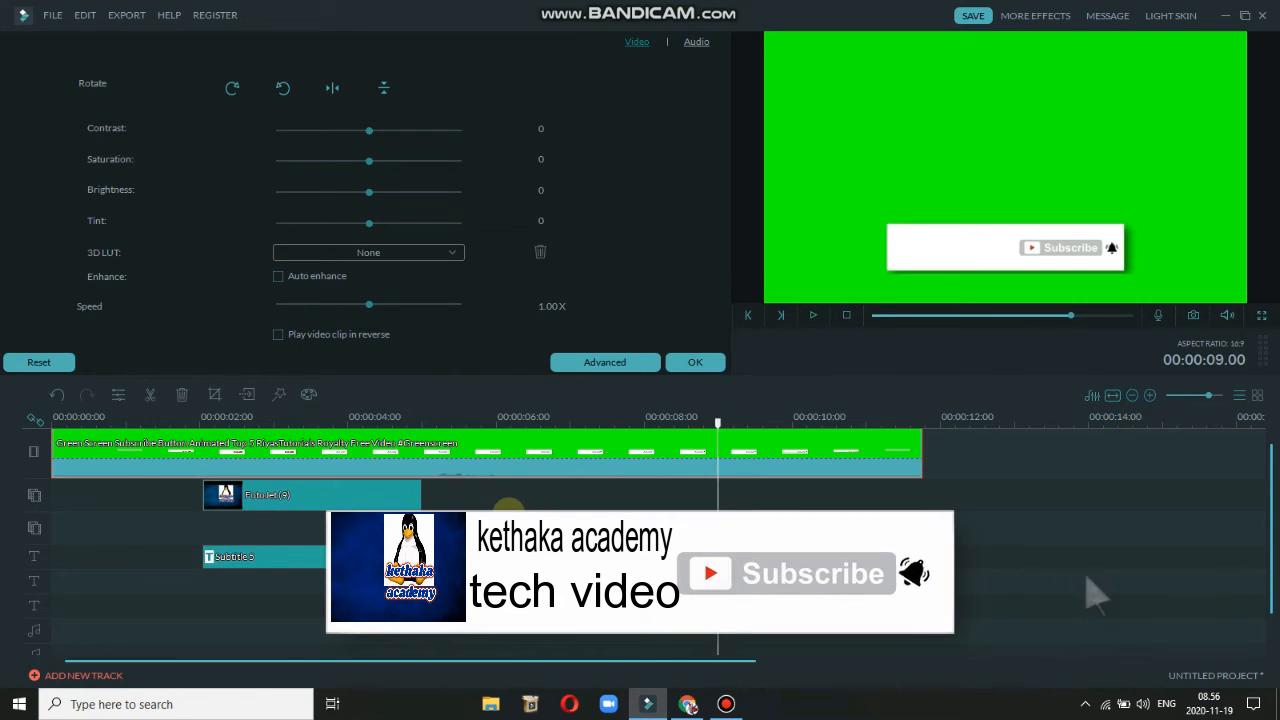
key("Right")
key("Right")
key("Right")
key("Right")
key("Right")
key("Right")
key("Right")
key("Right")
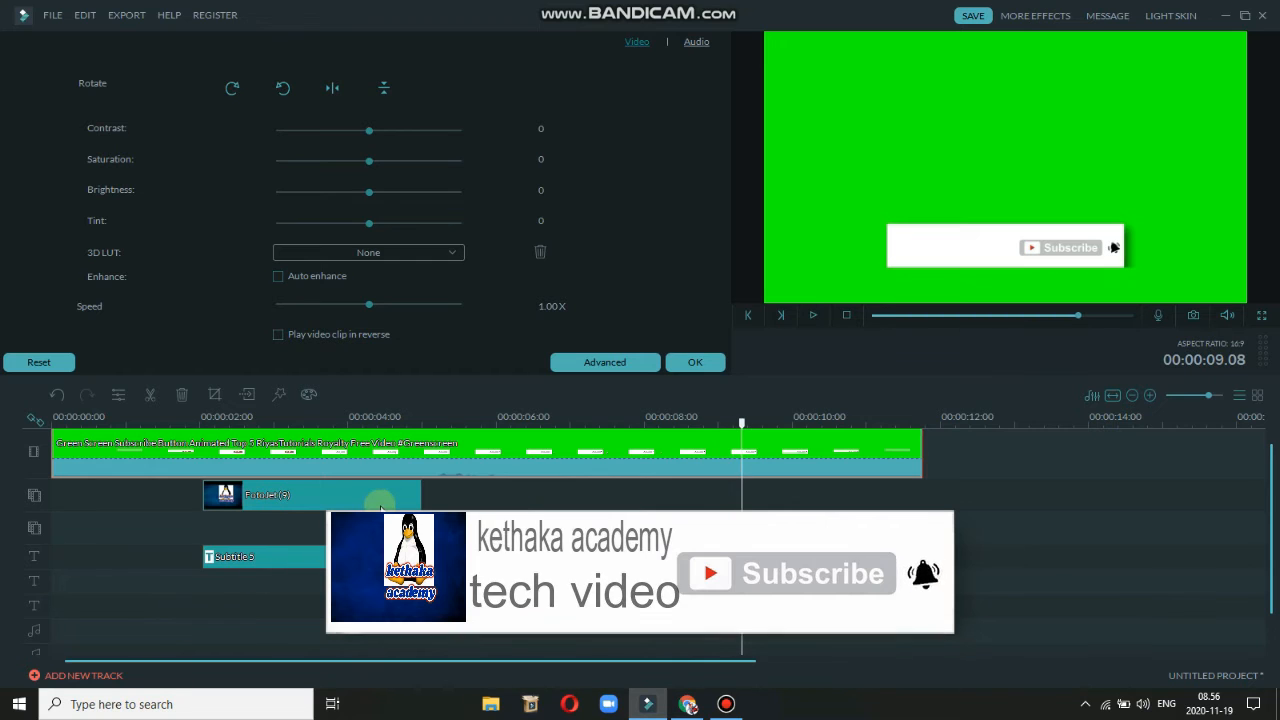
Extend the logo image clip and the Subtitle 5 clip so both end at 00:00:09.15, where the banner starts closing.
double_click(380, 497)
left_click(417, 496)
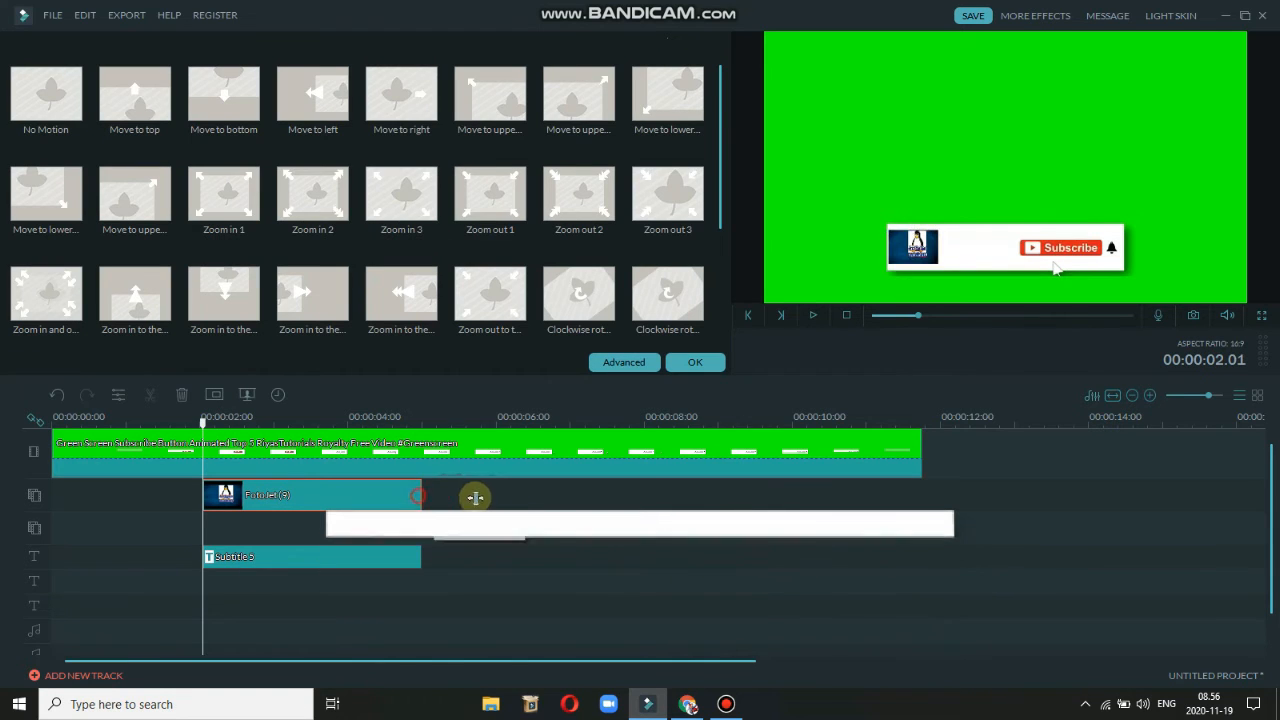
left_click_drag(475, 497, 762, 492)
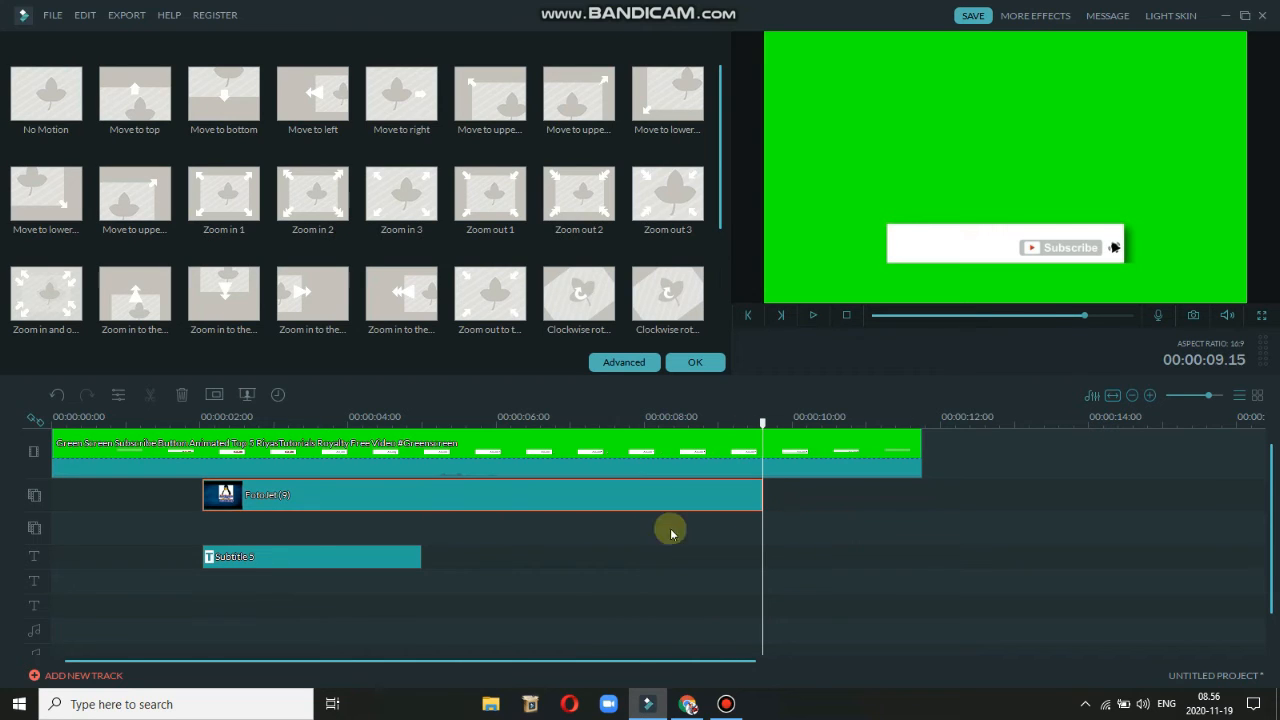
double_click(312, 564)
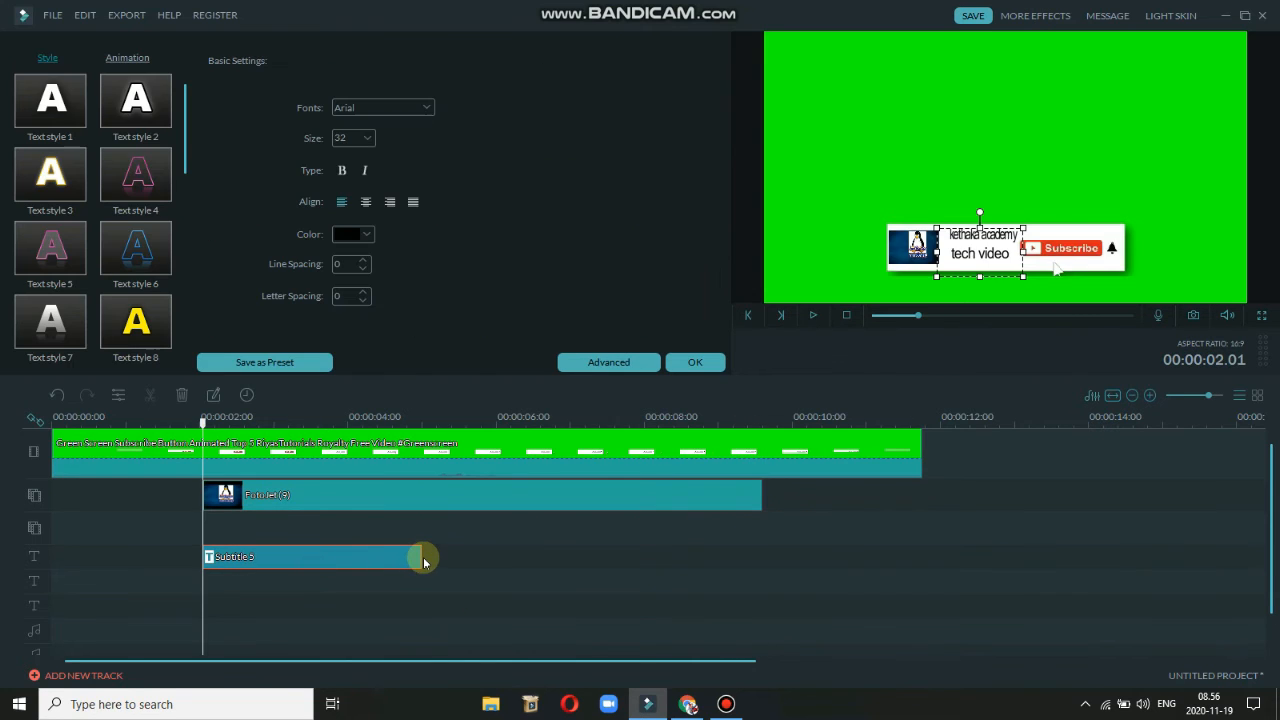
left_click_drag(418, 556, 759, 590)
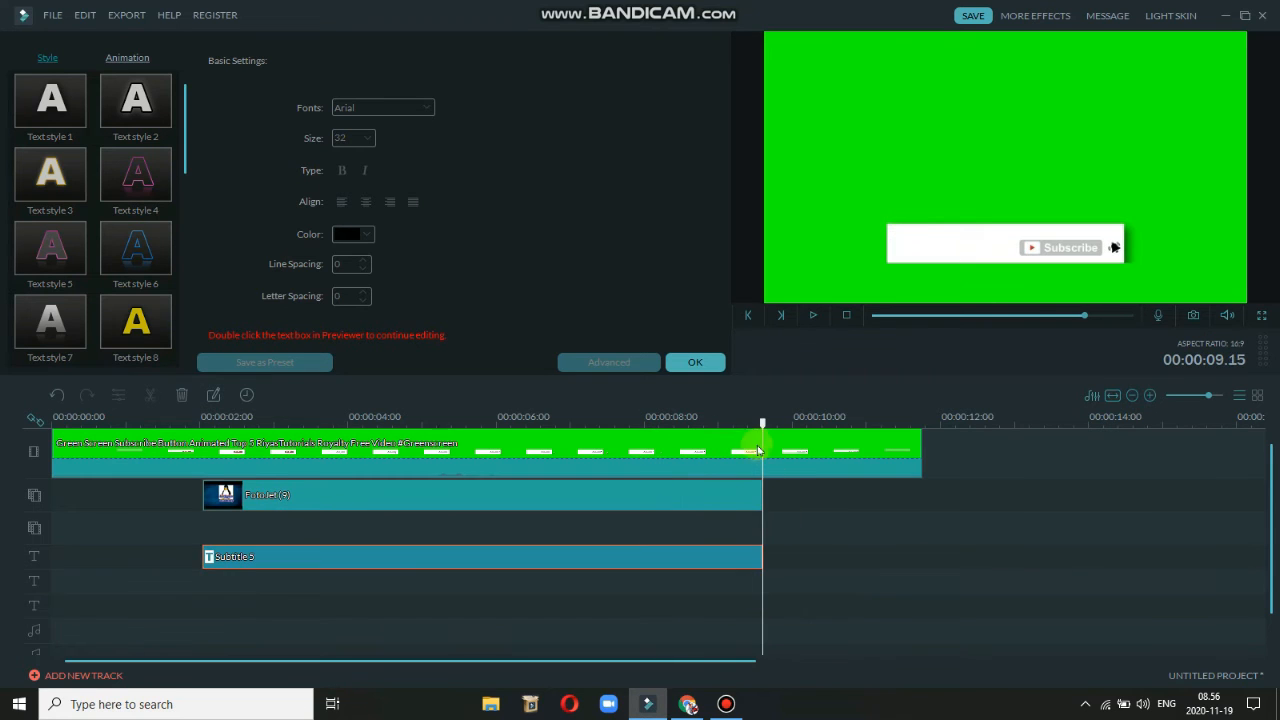
Play the edited banner from the beginning of the timeline to review it, and return the playhead to 00:00:00.00.
left_click_drag(762, 427, 3, 415)
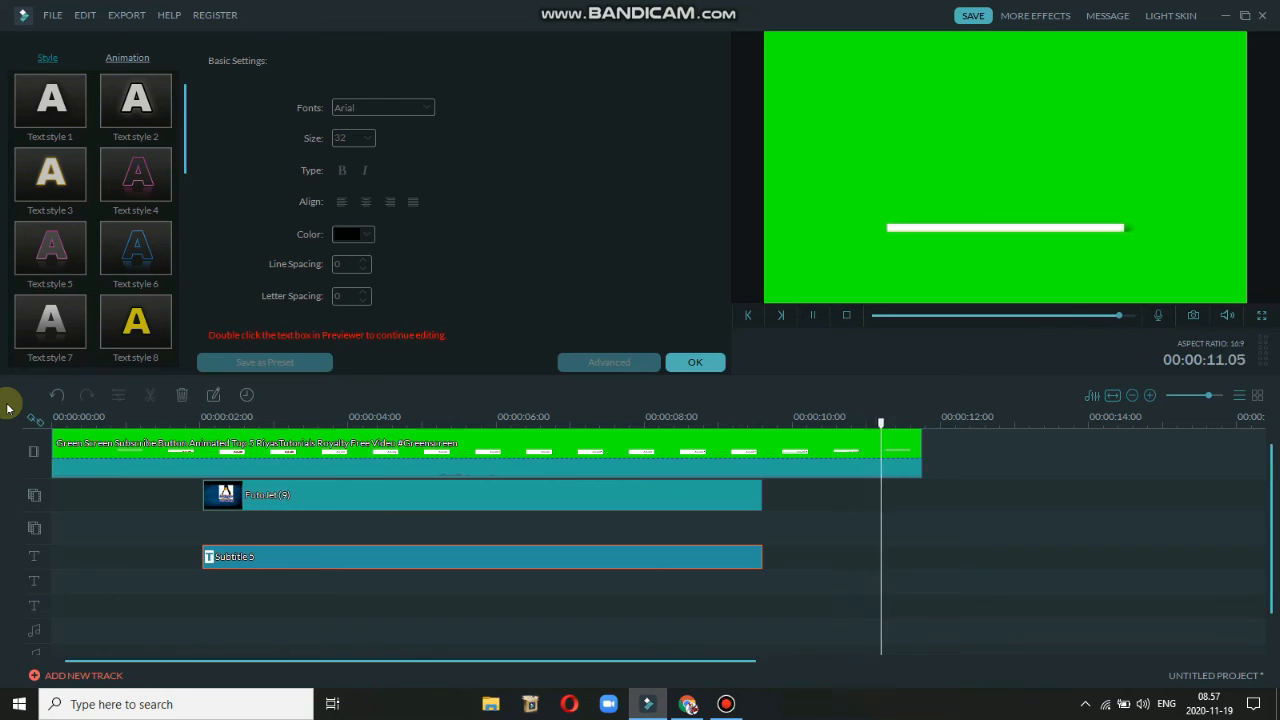
key("space")
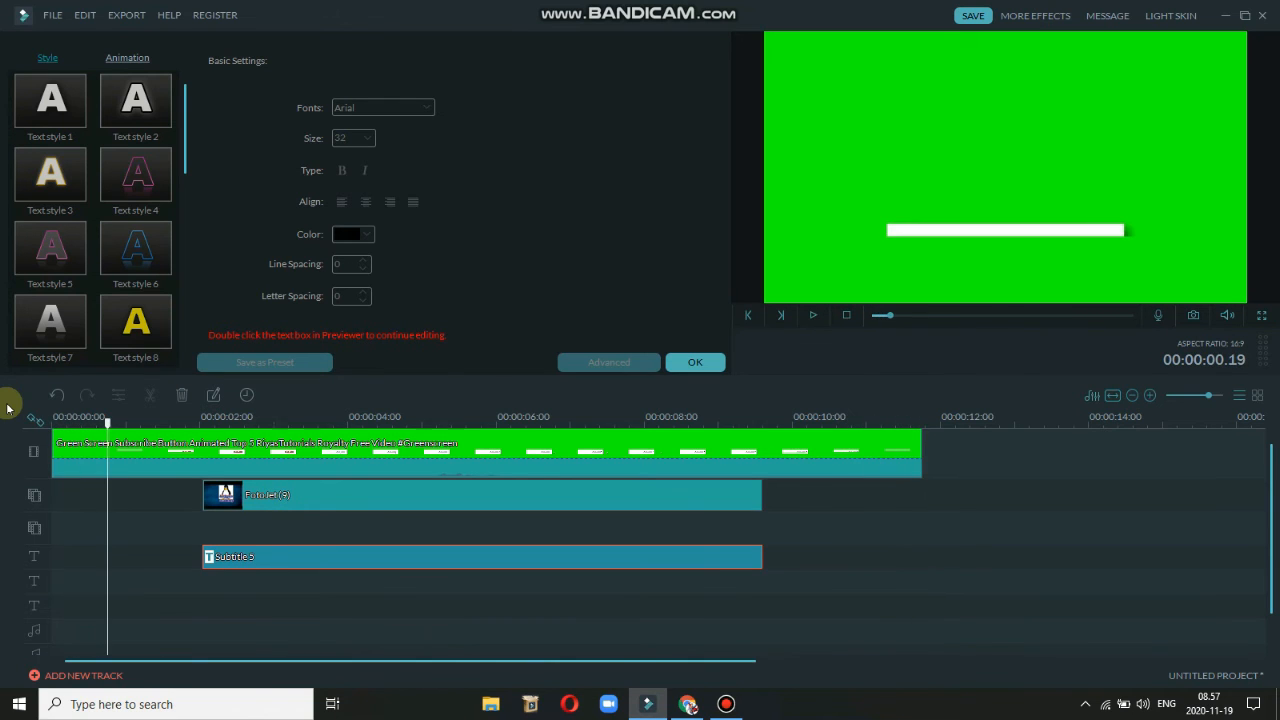
left_click_drag(107, 424, 23, 434)
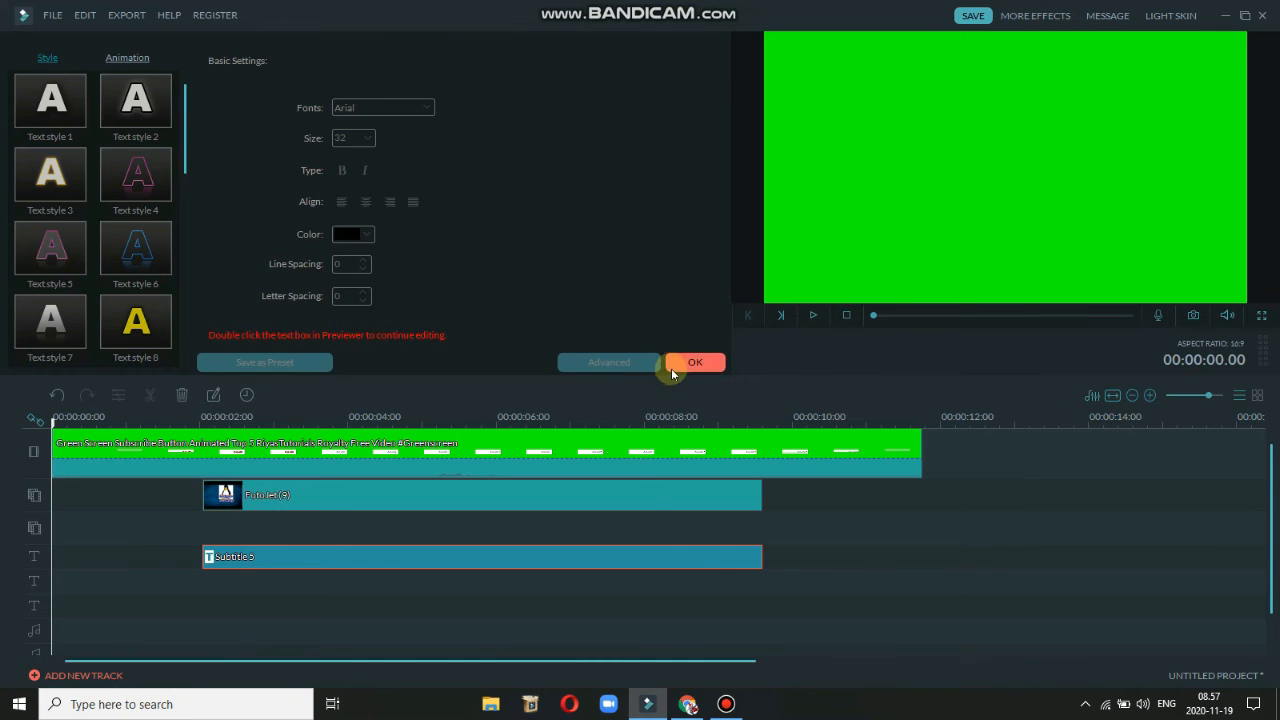
Close the subtitle's text settings and select the green screen clip on the timeline.
left_click(690, 363)
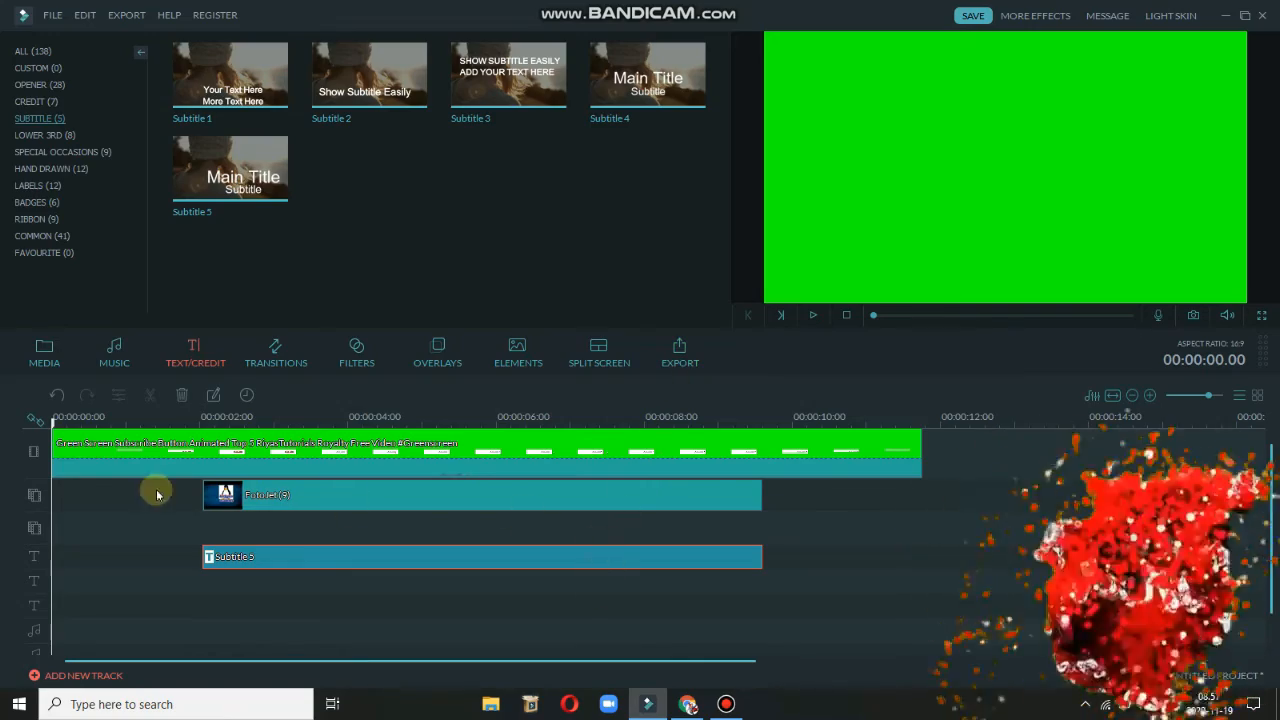
left_click(82, 509)
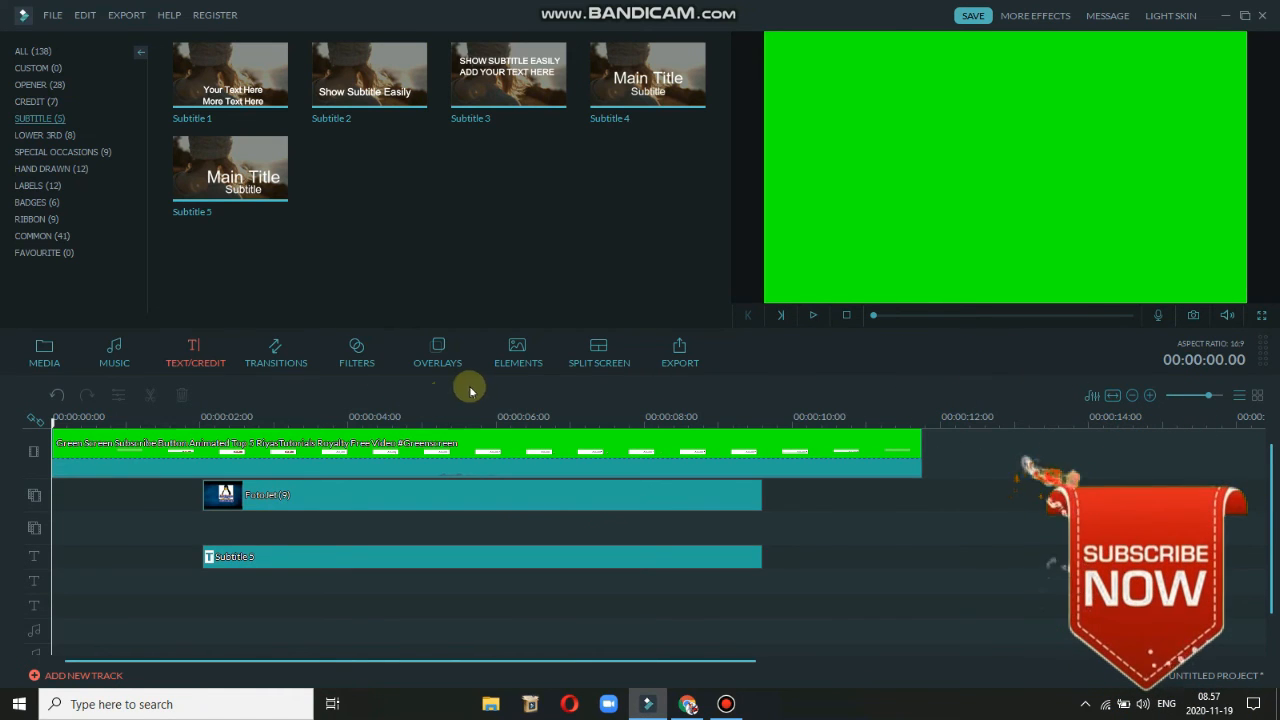
left_click(494, 457)
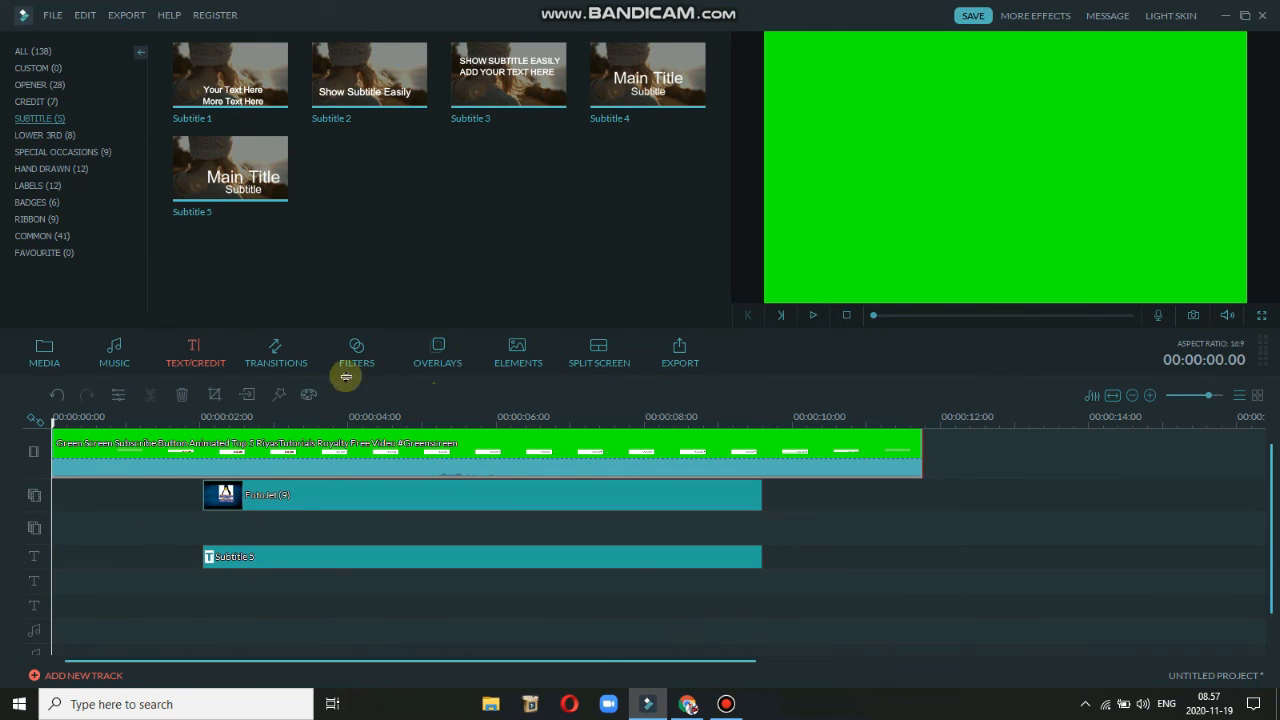